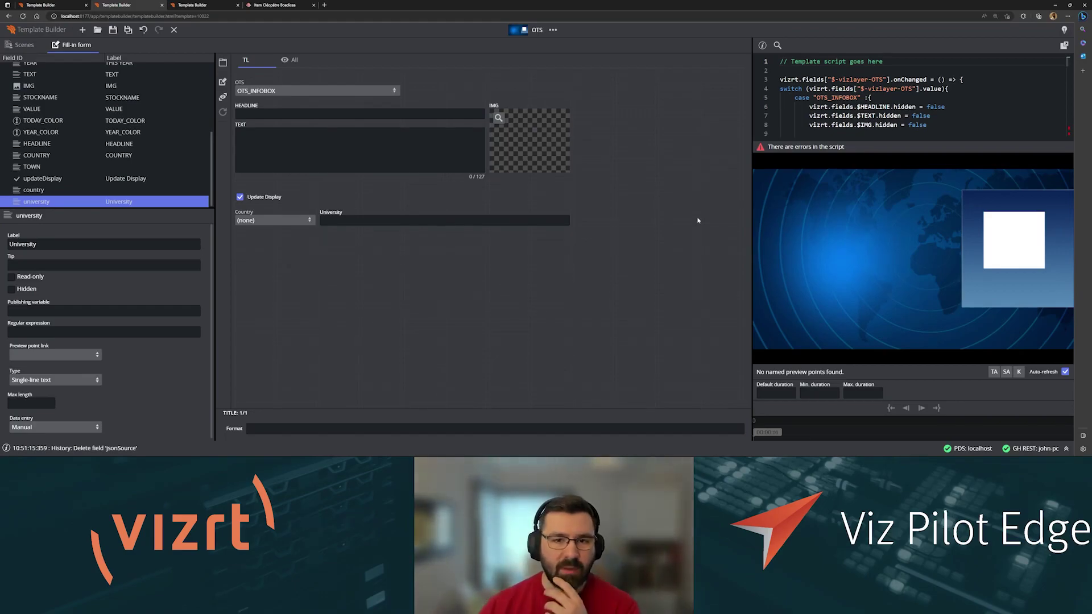
Insert a multi-line text field 'jsonSource' before University, then reposition and enlarge it.
left_click(371, 215)
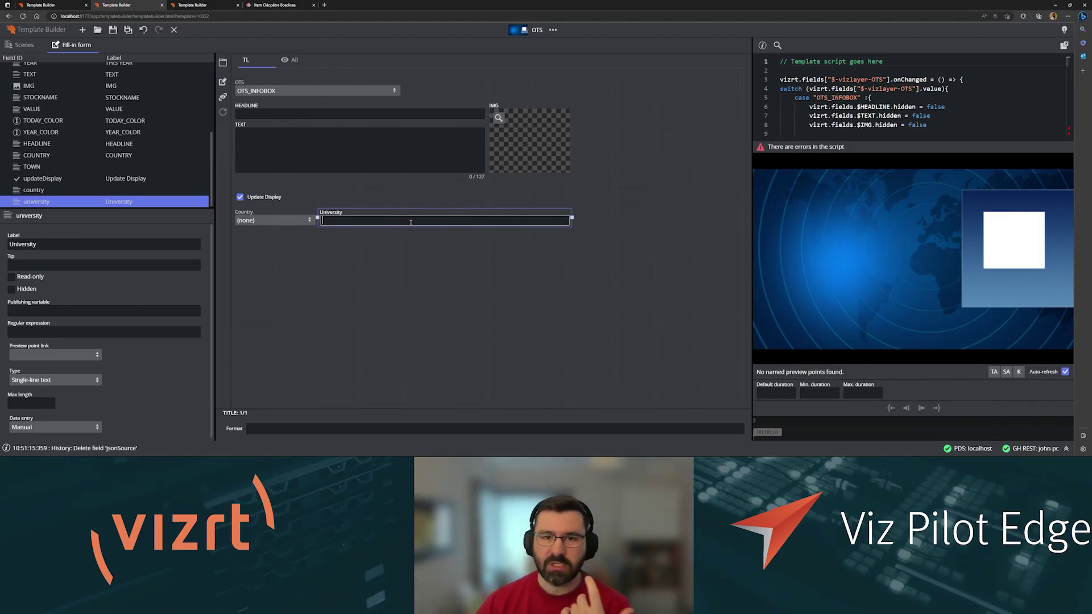
right_click(109, 203)
mouse_move(140, 210)
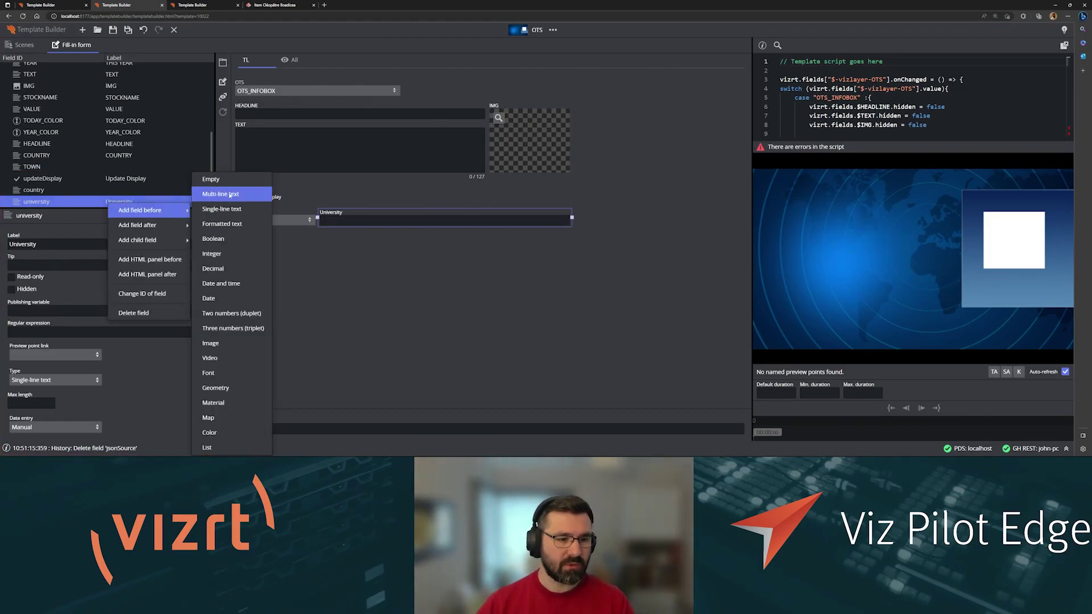
left_click(231, 194)
type("jsonSourc")
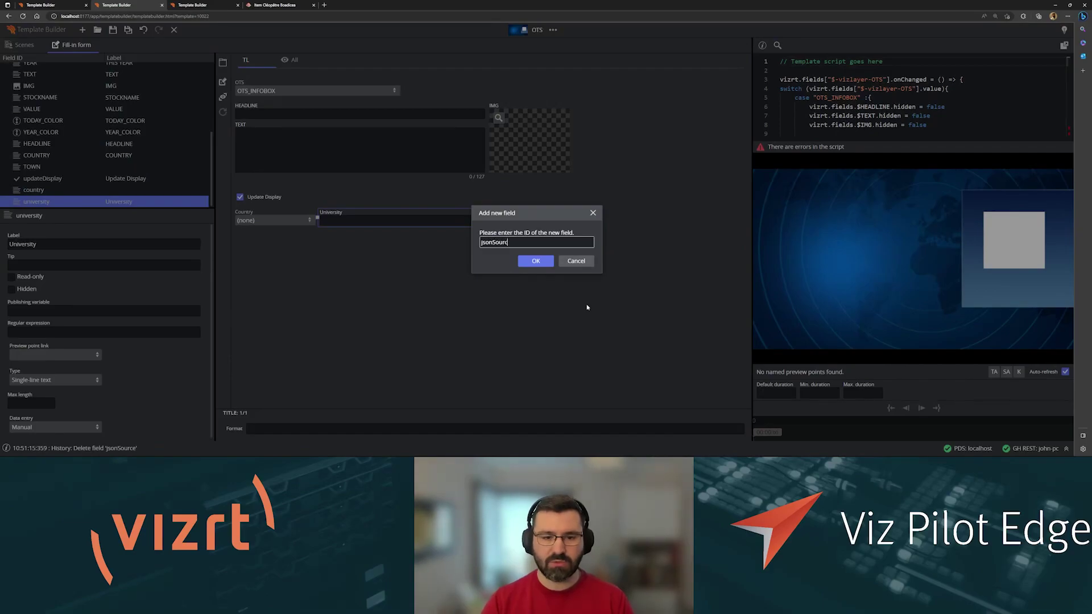
type("e")
key("Return")
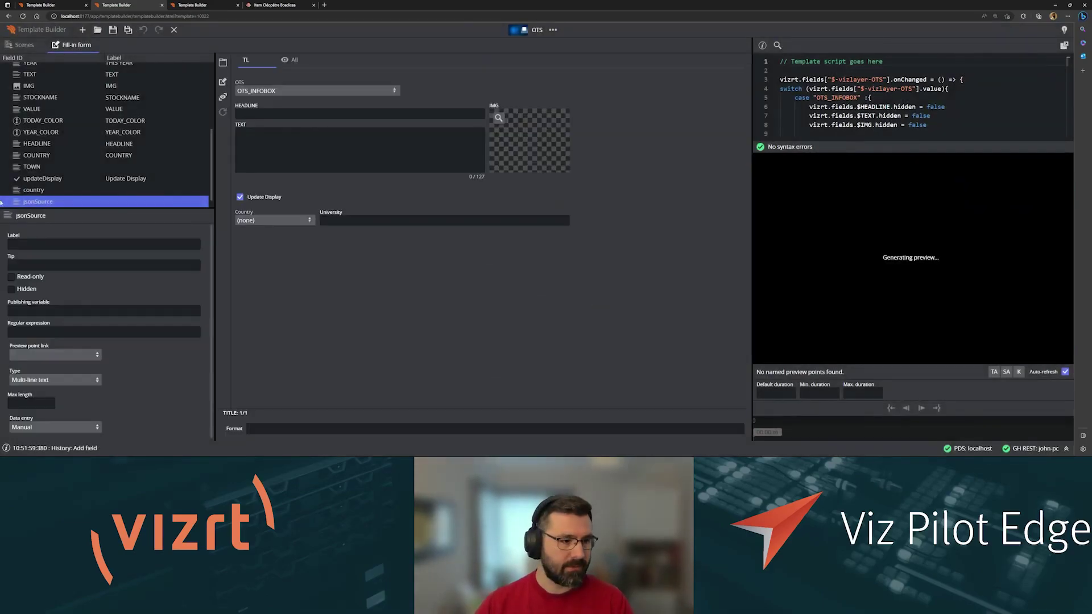
left_click_drag(306, 258, 312, 247)
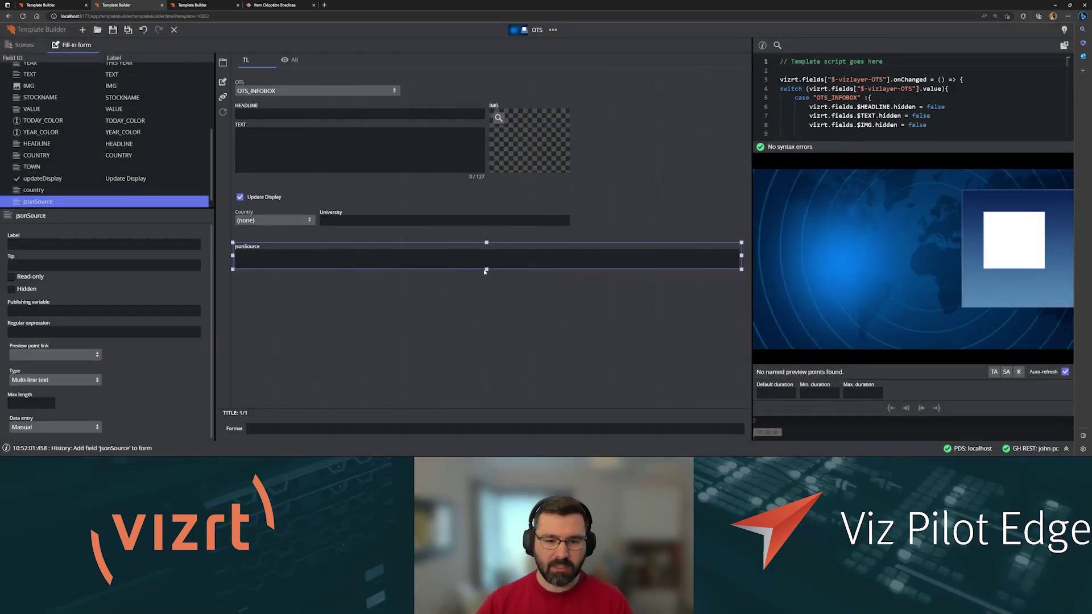
left_click_drag(483, 268, 476, 318)
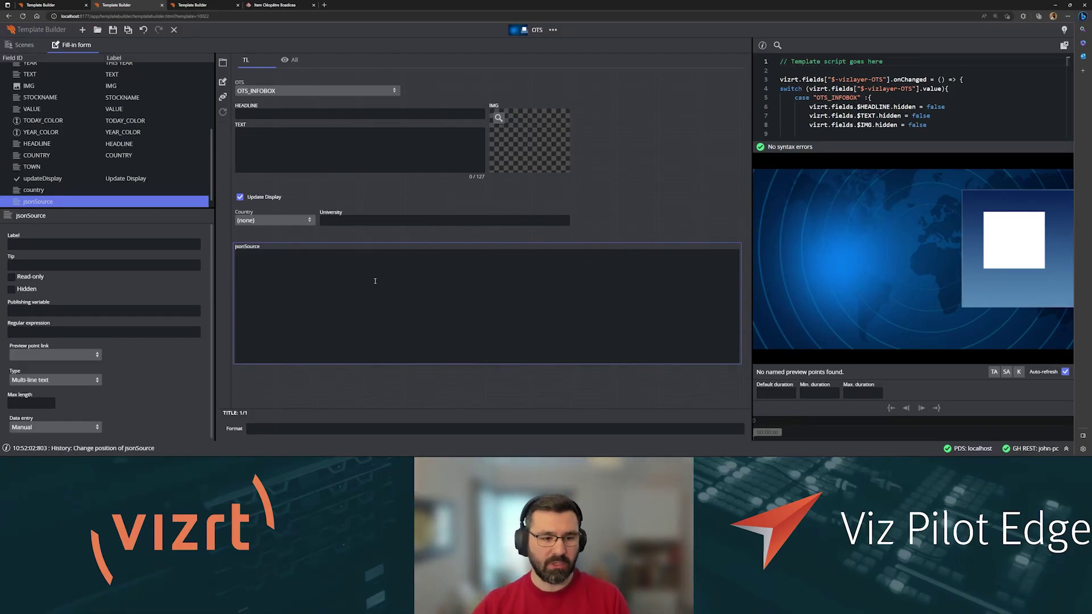
left_click(378, 219)
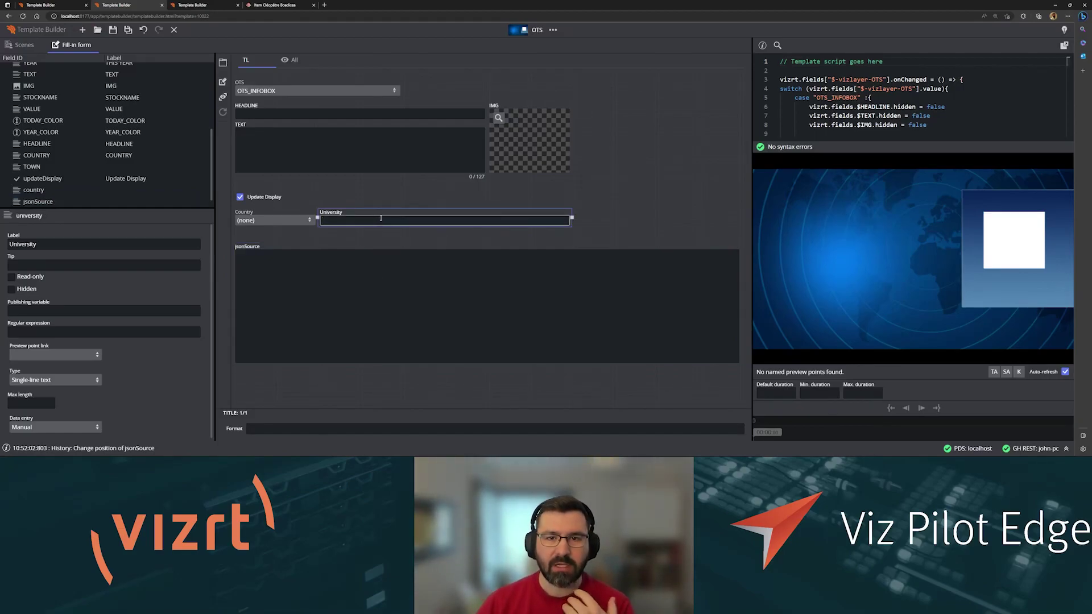
scroll(162, 390, "down", 1)
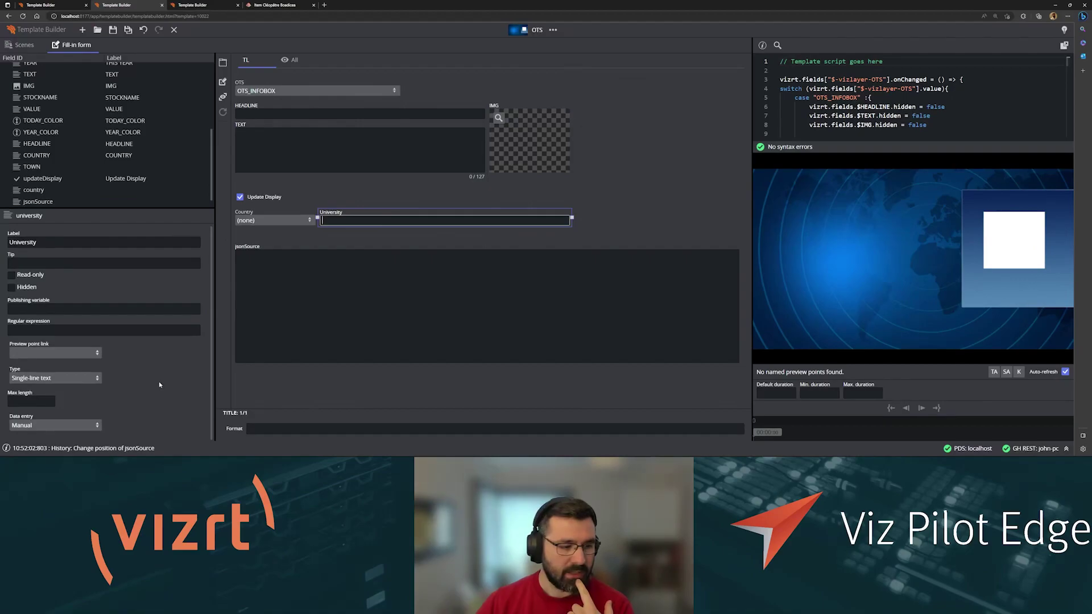
Switch University's data entry to Dropdown and start entering jsonSource as its linked source.
left_click(66, 426)
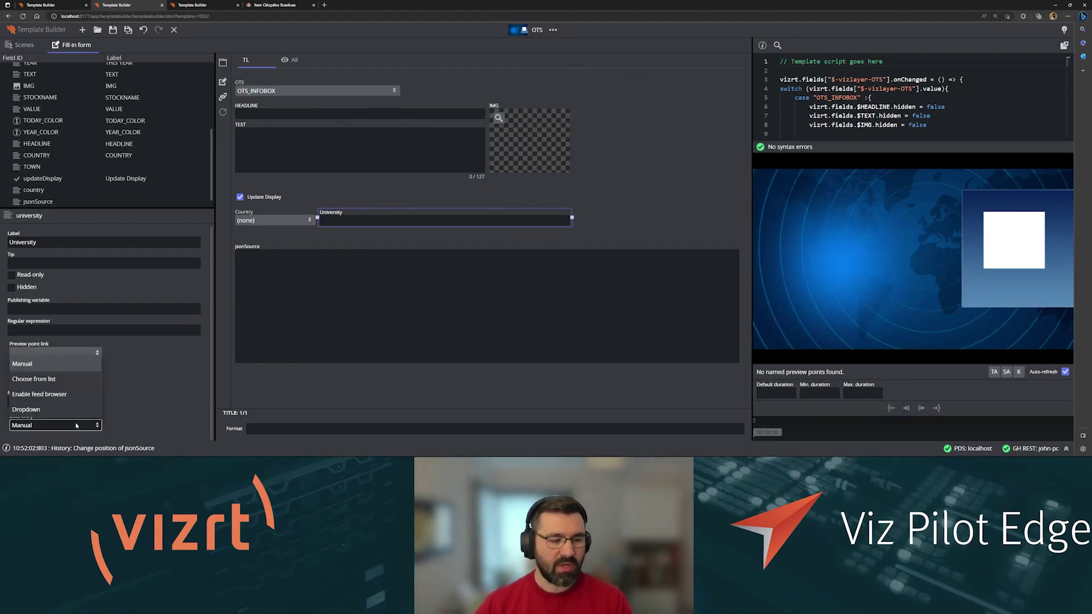
left_click(34, 410)
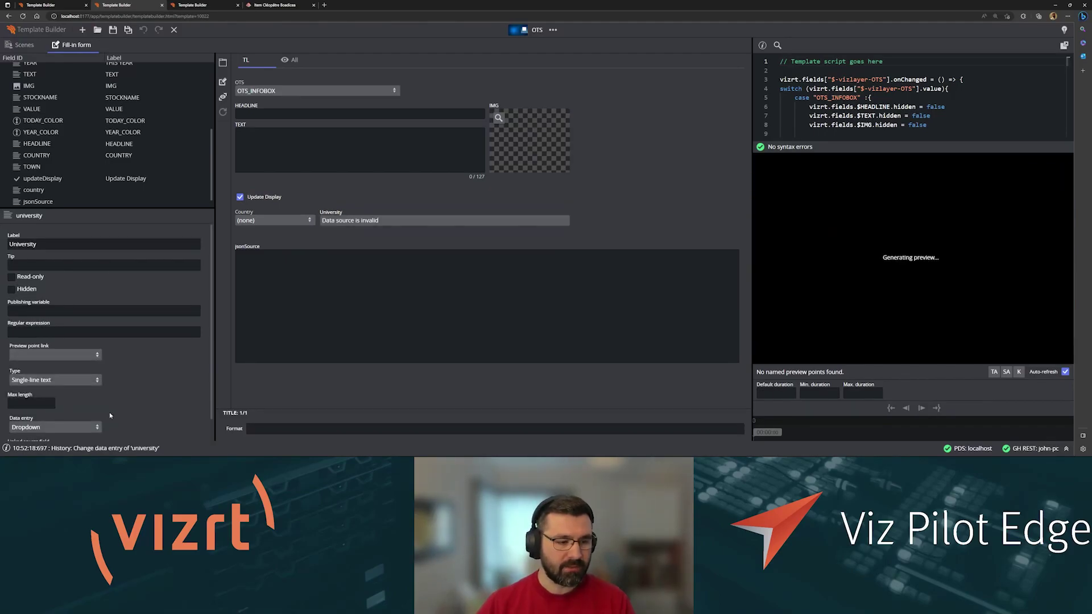
mouse_move(30, 419)
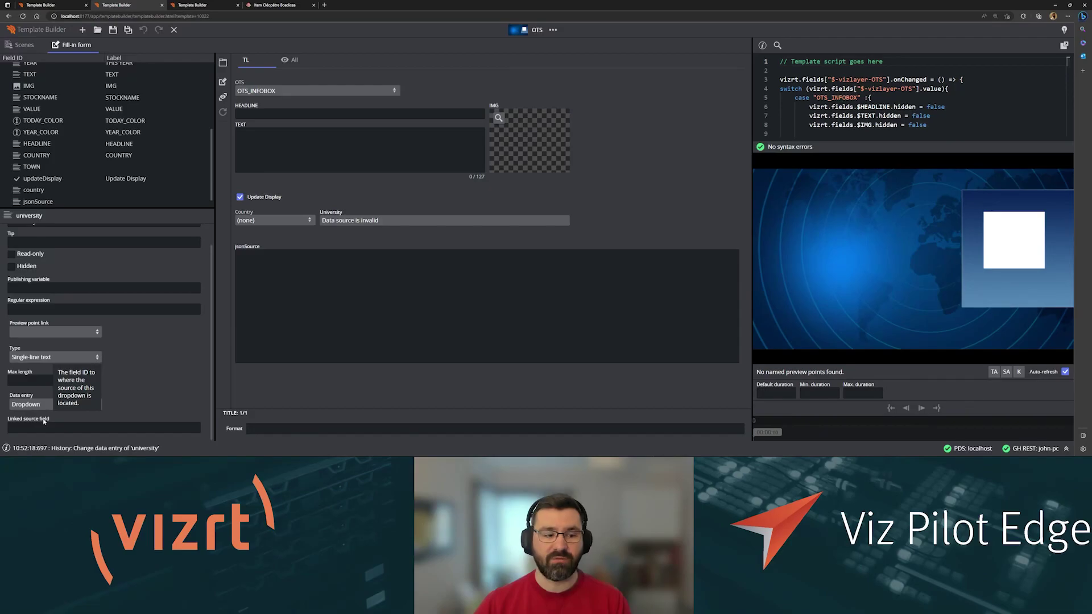
left_click(43, 429)
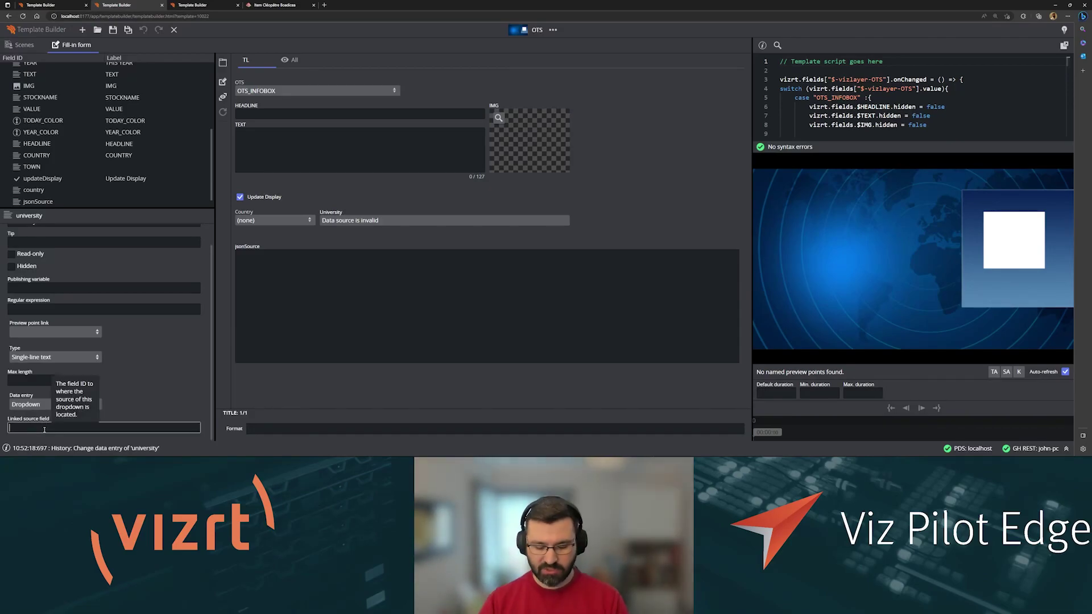
type("jsonSour")
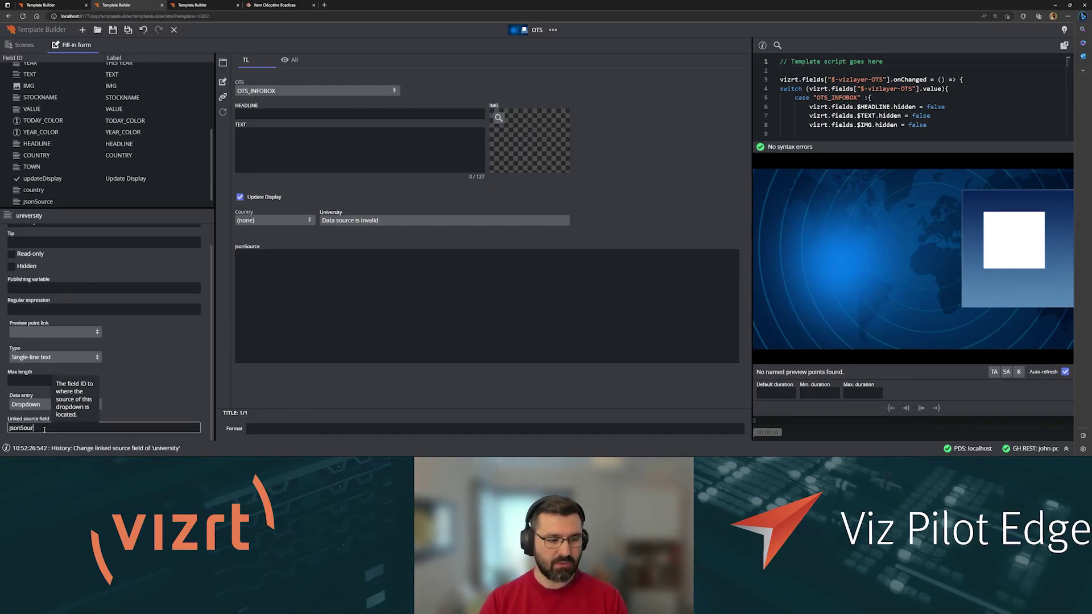
type("ce")
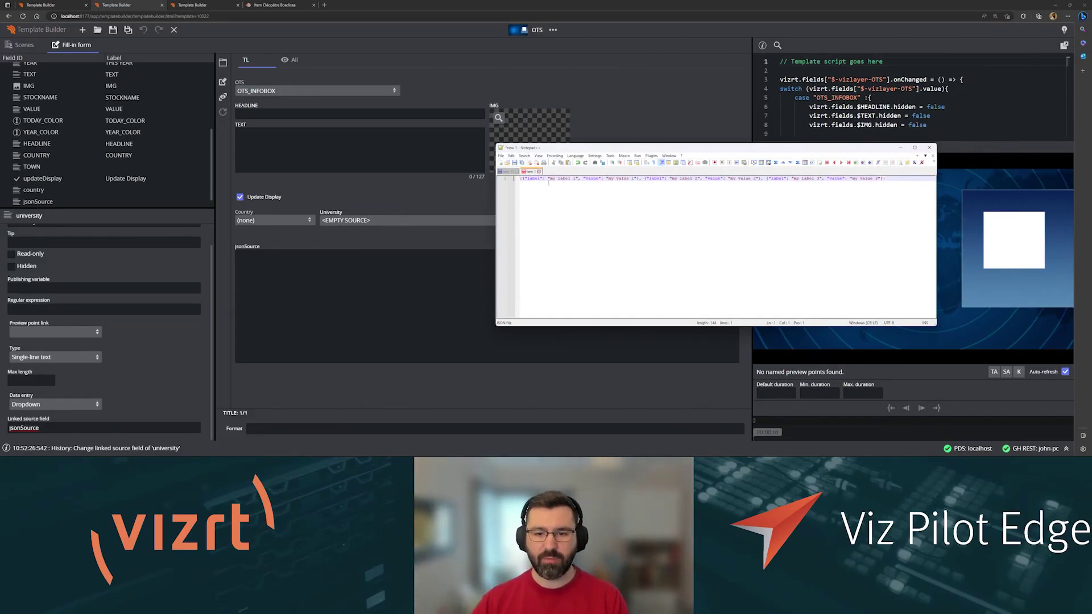
Paste the three-item label/value JSON into jsonSource and test the University dropdown.
left_click(414, 270)
type("[{\"label\": \"my label 1\", \"value\": \"my value 1\"}, {\"label\": \"my label 2\", \"value\": \"my value 2\"}, {\"label\": \"my label 3\", \"value\": \"my value 3\"}]")
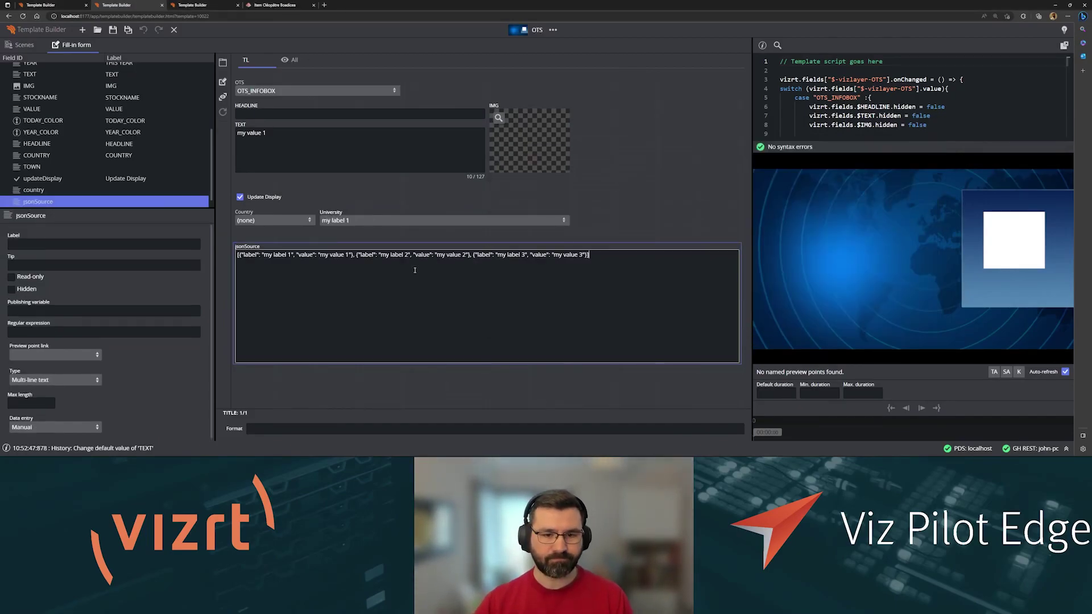
left_click(359, 221)
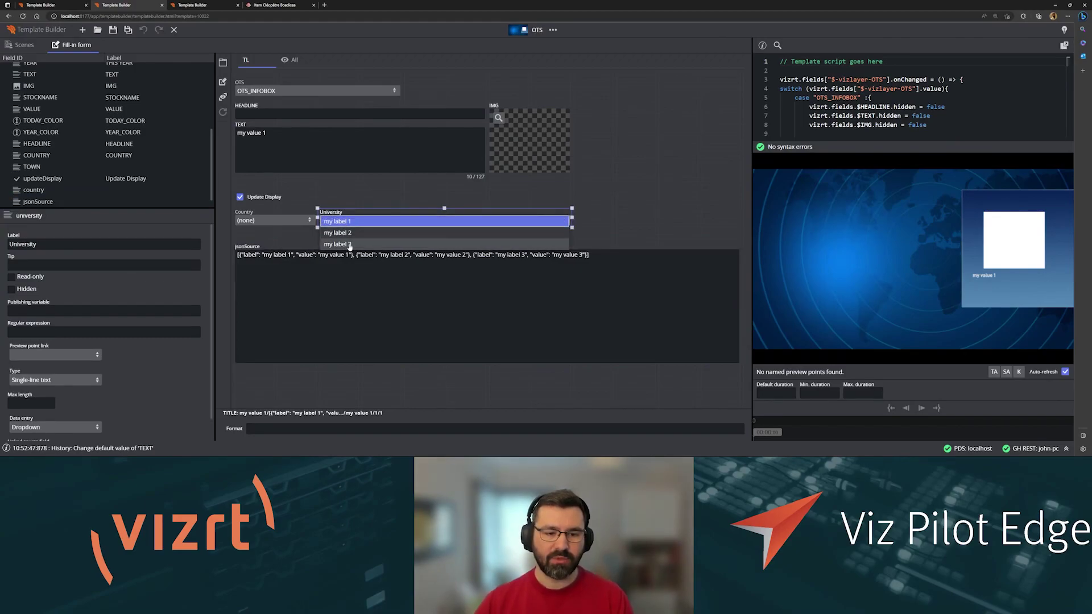
key("Down")
key("Down")
left_click(353, 222)
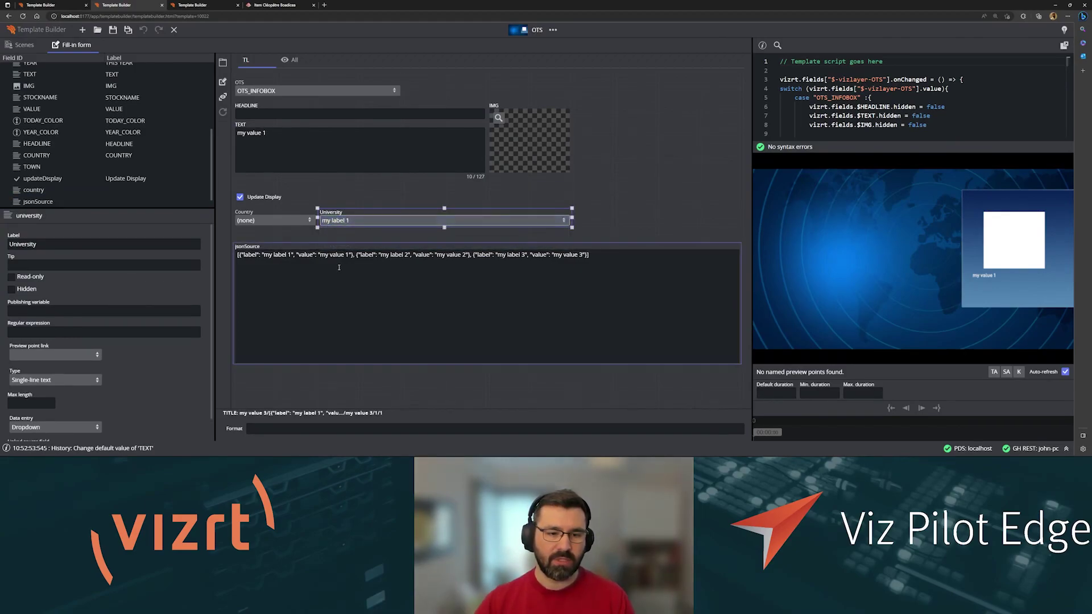
Rename the first label to 'my favourite label' and recheck the University options.
left_click(292, 255)
key("BackSpace")
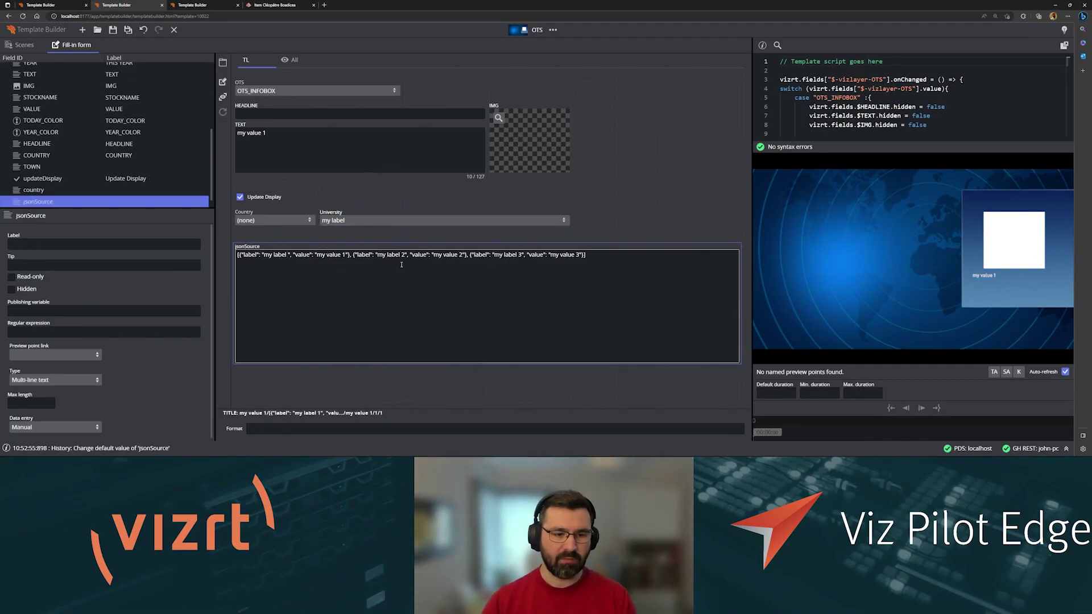
type("favour")
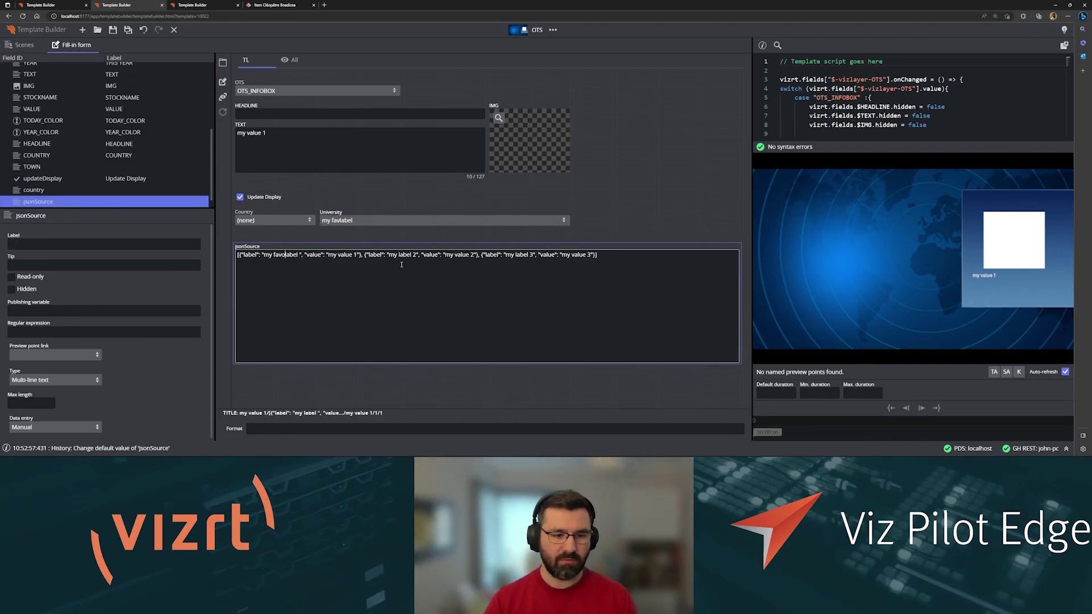
type("ite")
key("Right")
key("Right")
key("Right")
key("Delete")
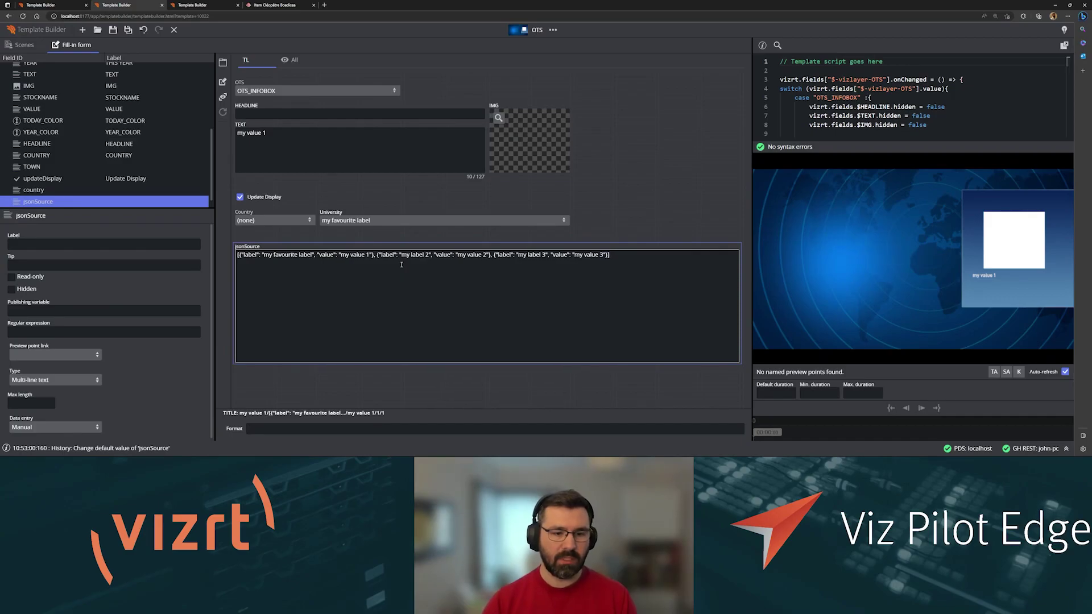
left_click(351, 229)
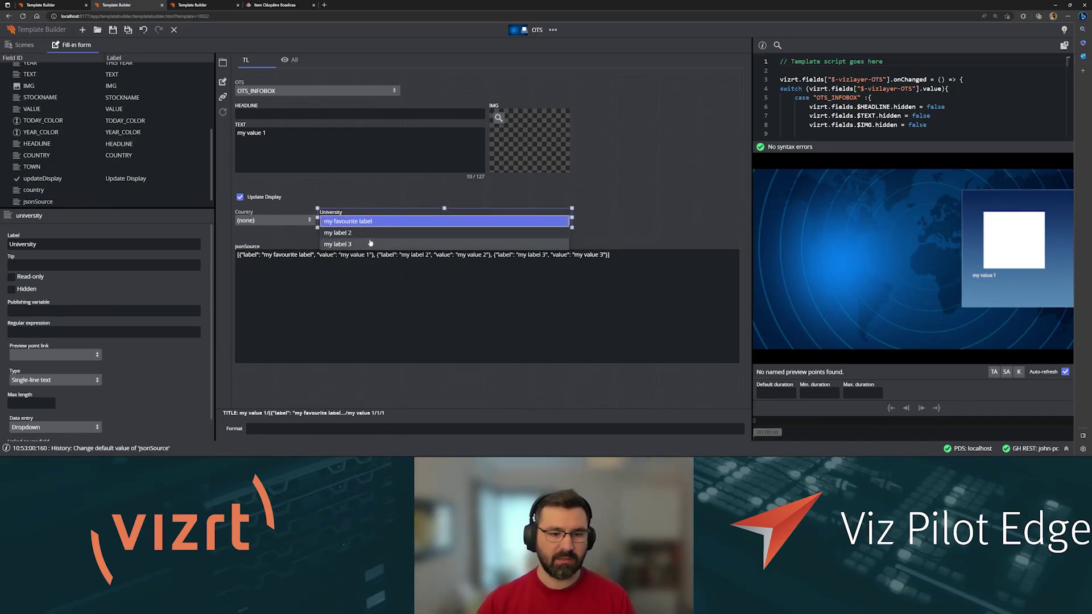
left_click(370, 233)
left_click(367, 222)
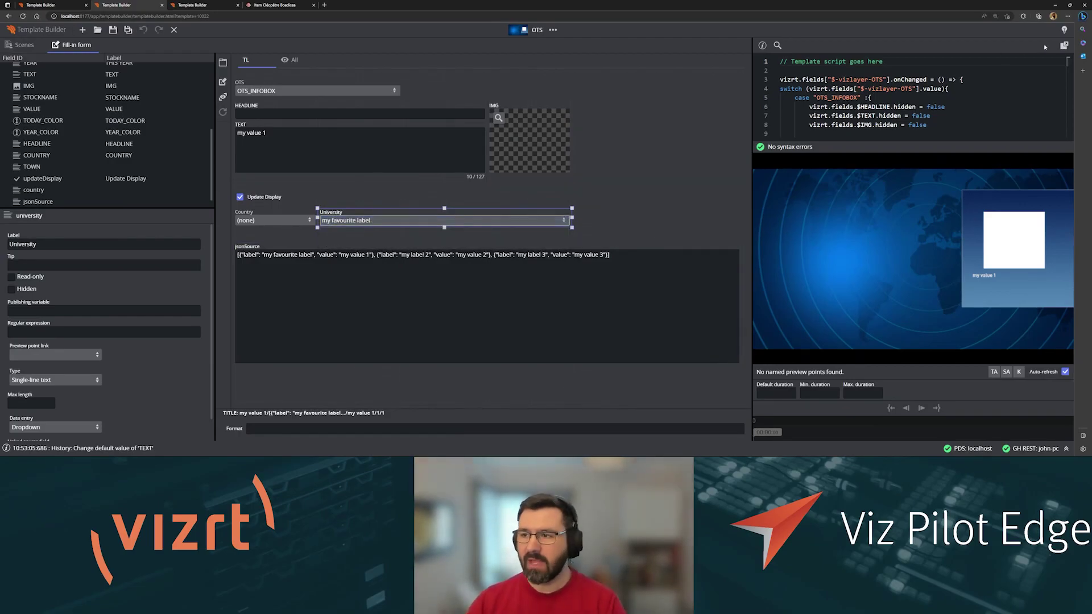
left_click(1063, 46)
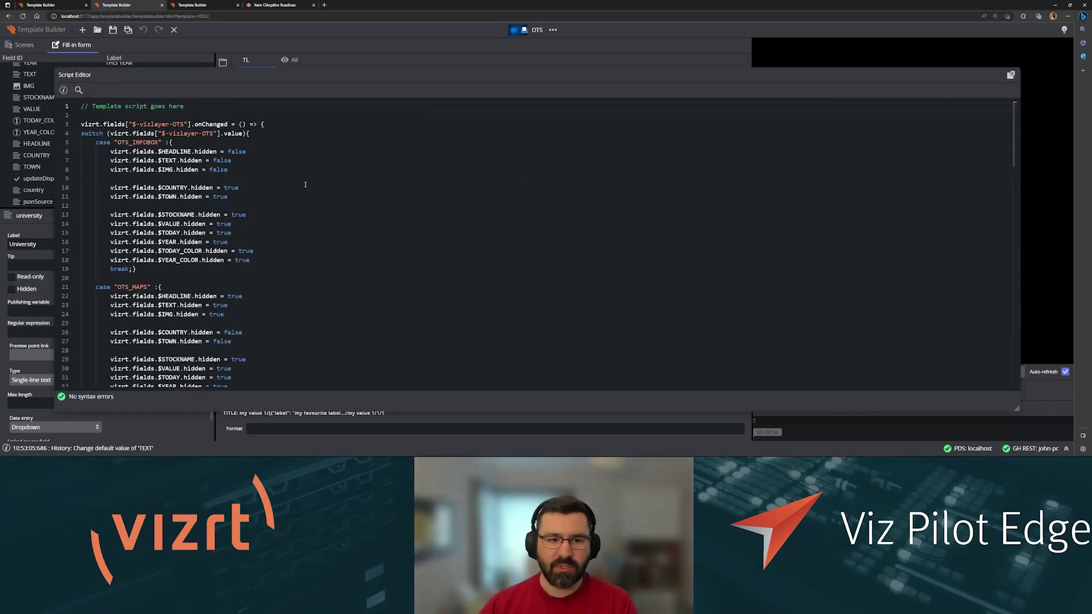
scroll(305, 185, "down", 3)
scroll(311, 190, "down", 3)
scroll(318, 197, "down", 3)
scroll(326, 203, "down", 3)
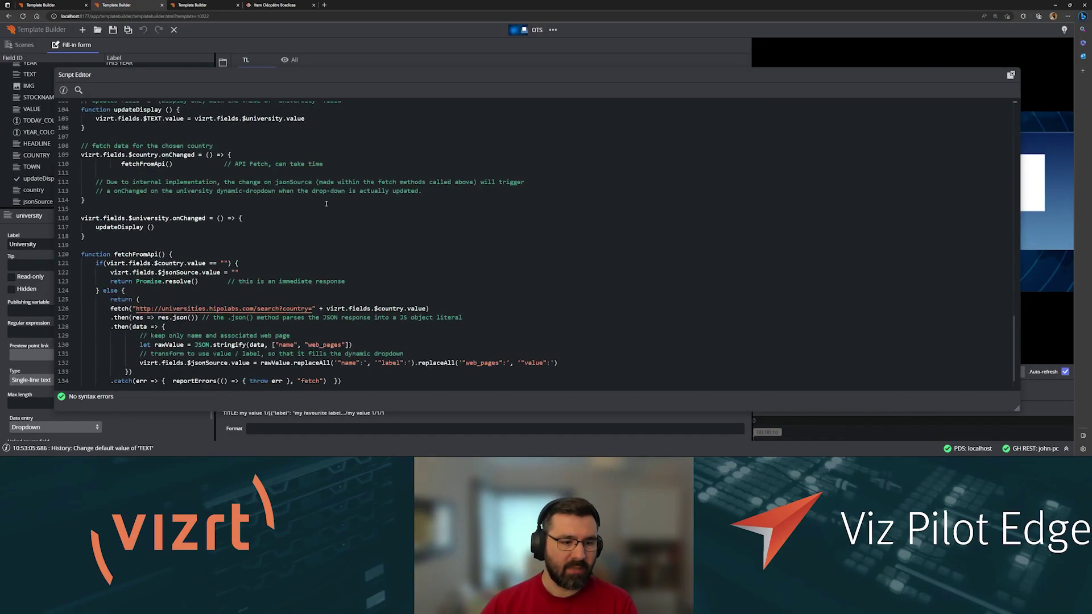
scroll(326, 203, "down", 3)
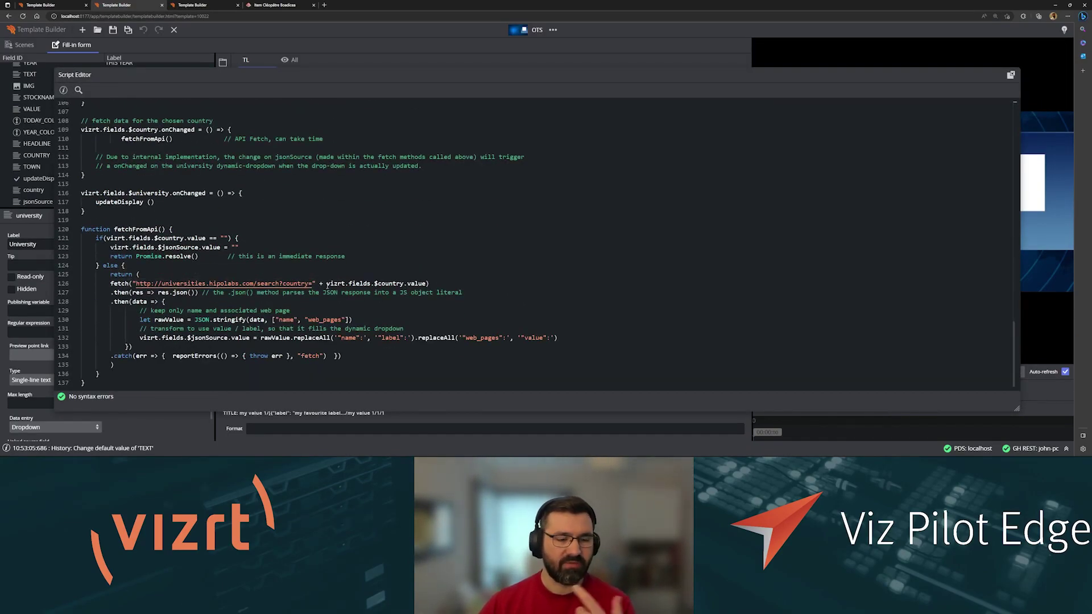
mouse_move(389, 283)
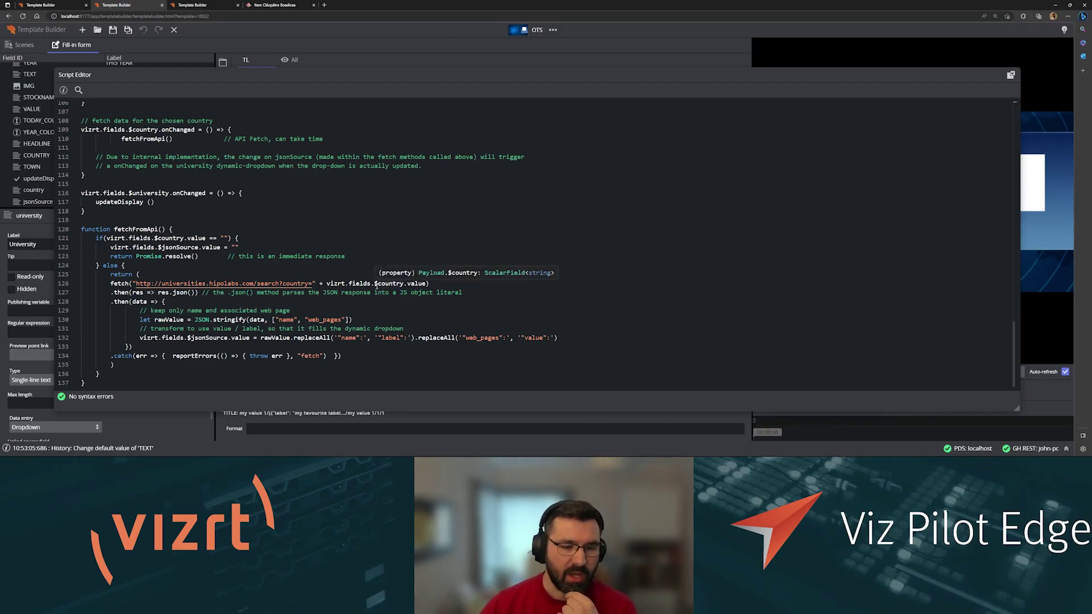
left_click(1010, 76)
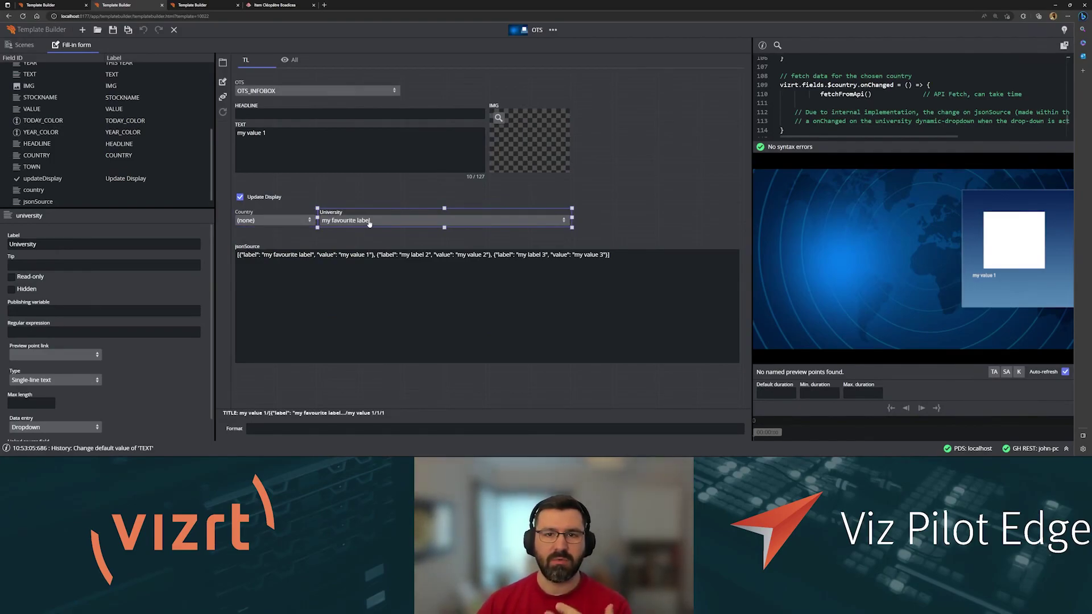
Try the Country dropdown with United Kingdom, view its universities, then pick Belgium.
left_click(273, 220)
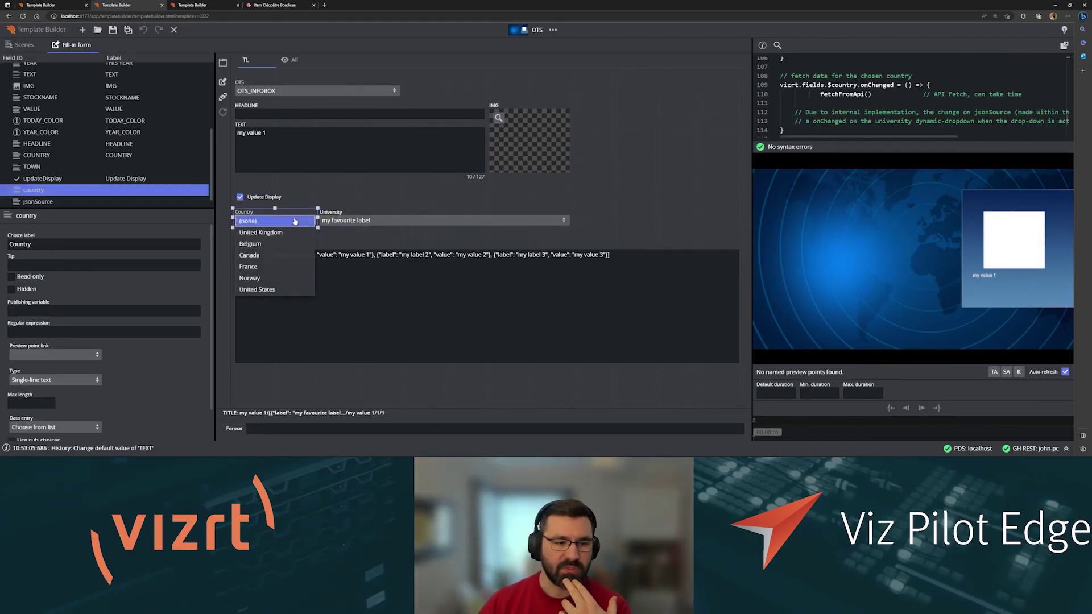
left_click(268, 232)
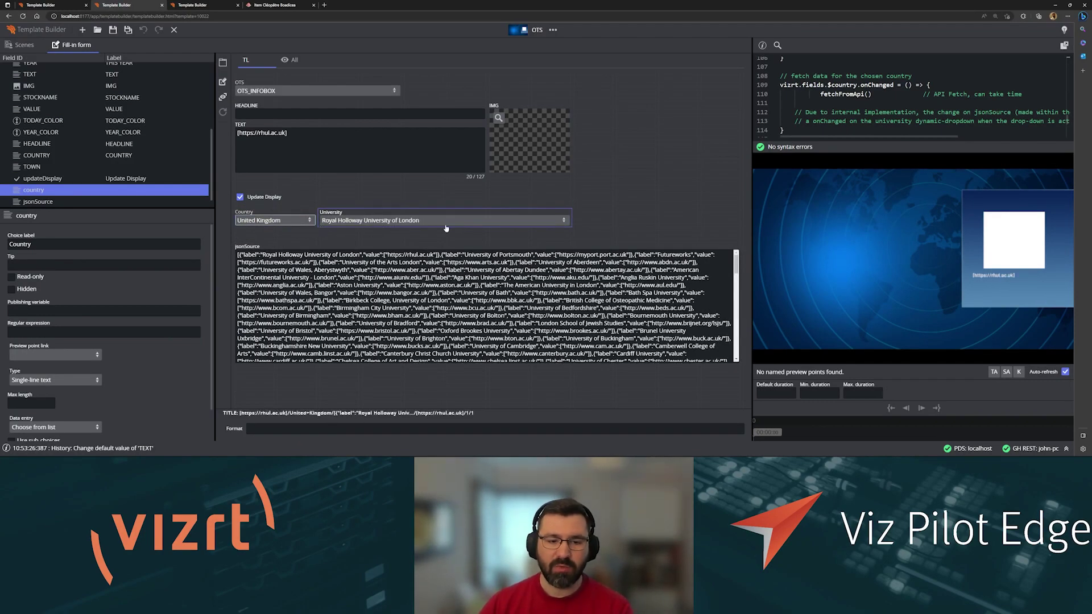
left_click(416, 224)
scroll(461, 268, "down", 3)
scroll(463, 273, "down", 3)
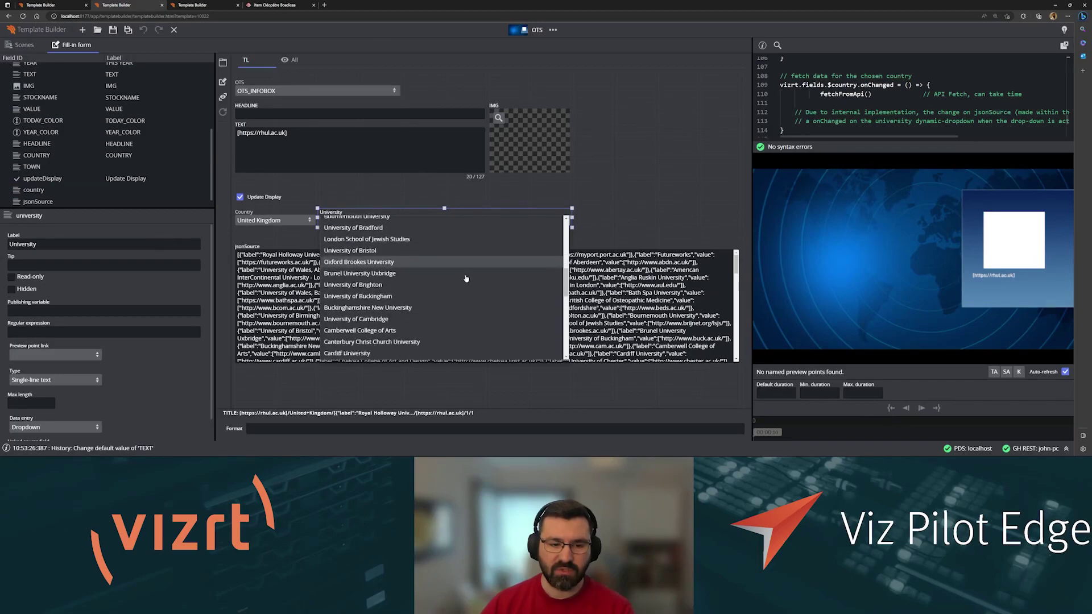
scroll(466, 279, "down", 3)
scroll(466, 278, "up", 3)
left_click(273, 220)
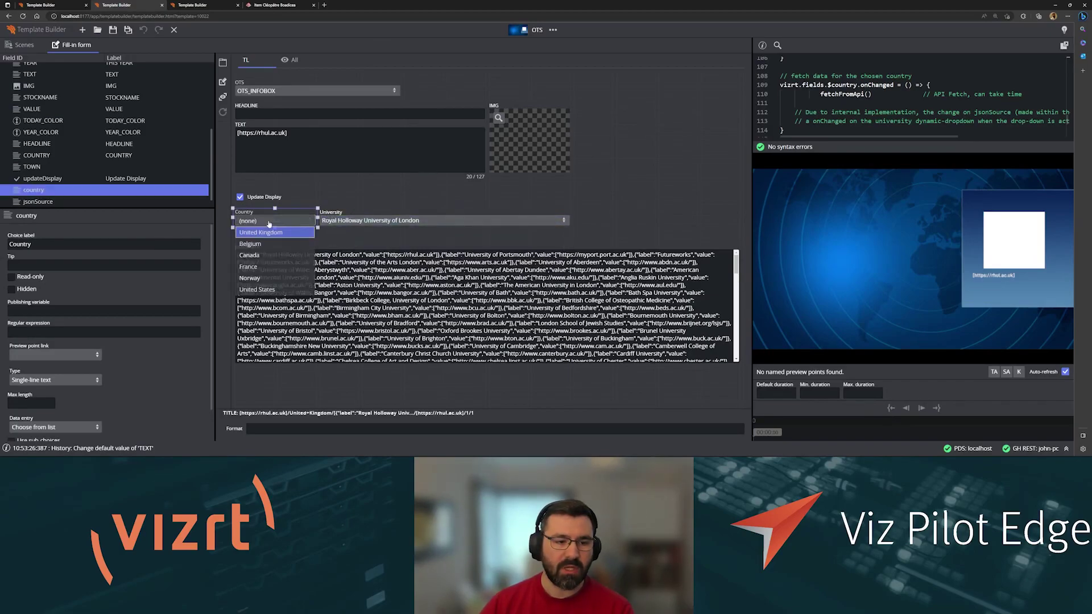
left_click(257, 244)
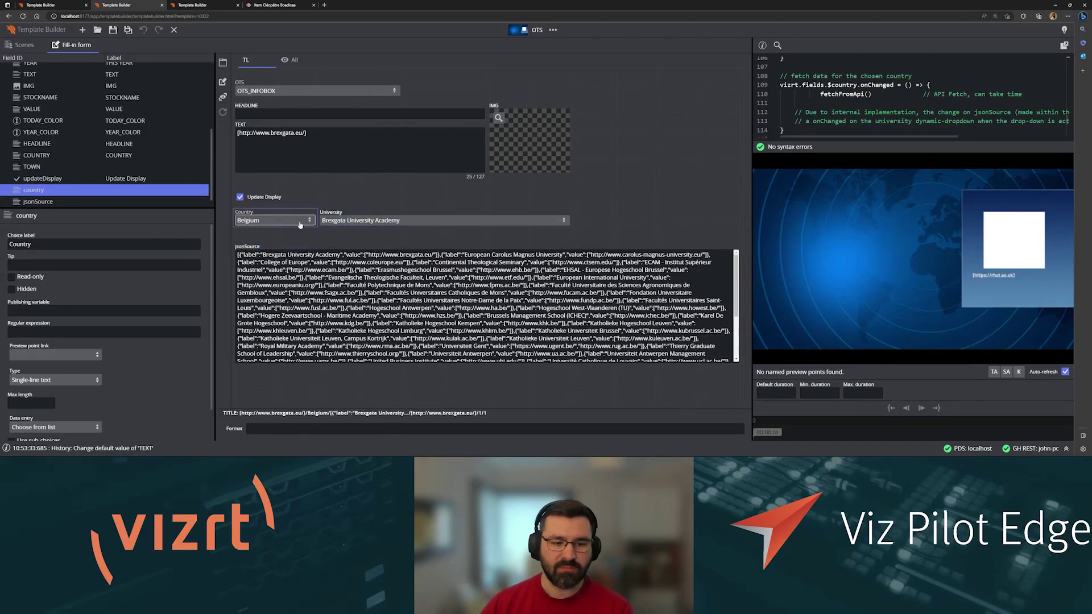
Set Country to United States and browse its university list without changing it.
left_click(273, 220)
left_click(256, 289)
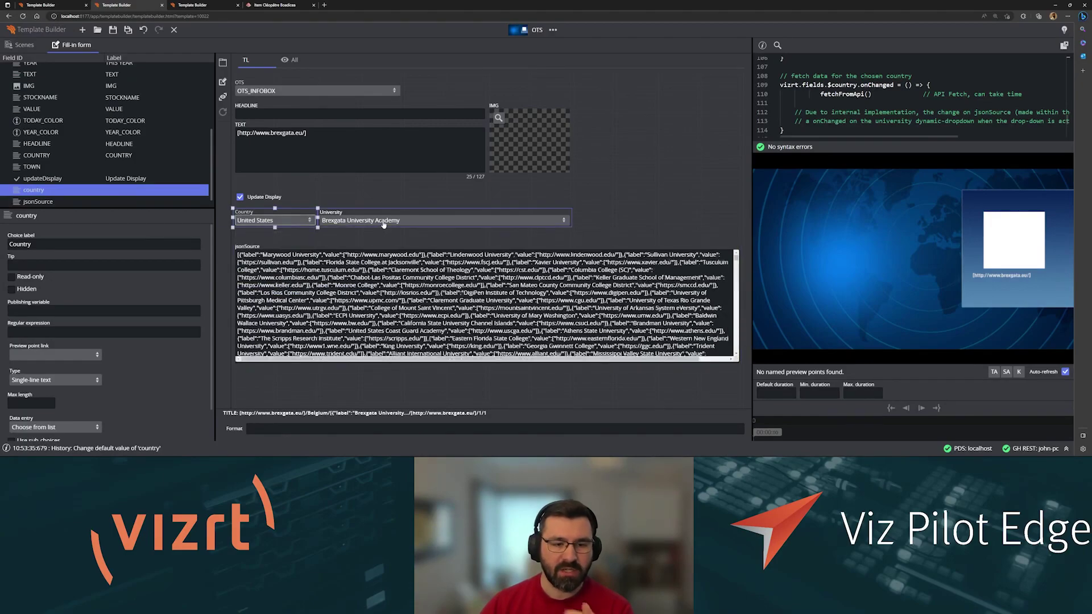
left_click(408, 224)
scroll(426, 273, "down", 3)
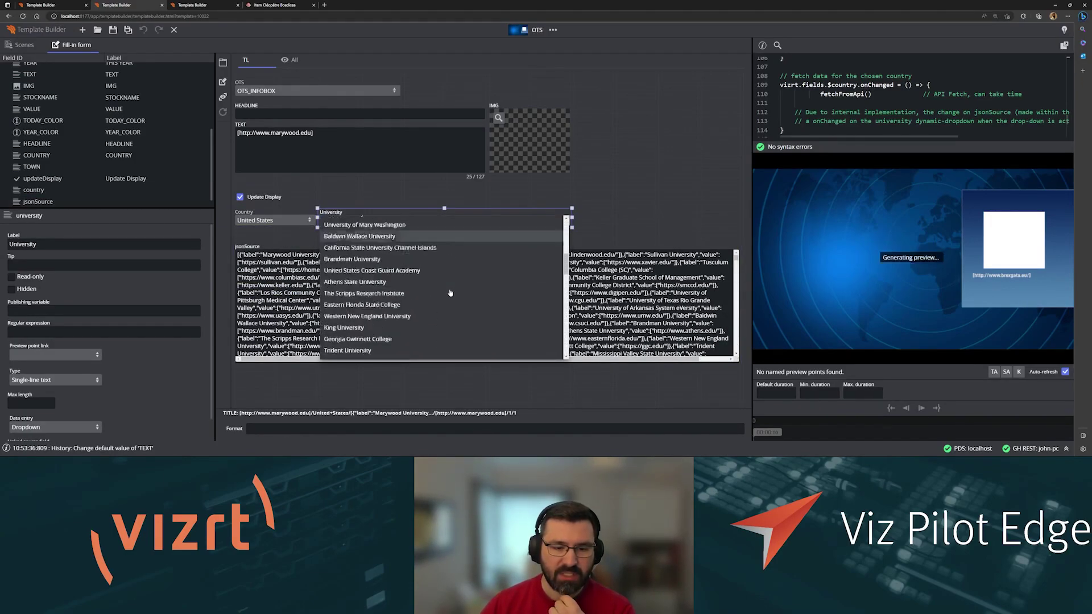
scroll(435, 285, "down", 3)
scroll(441, 294, "down", 3)
scroll(440, 294, "up", 3)
scroll(443, 290, "up", 3)
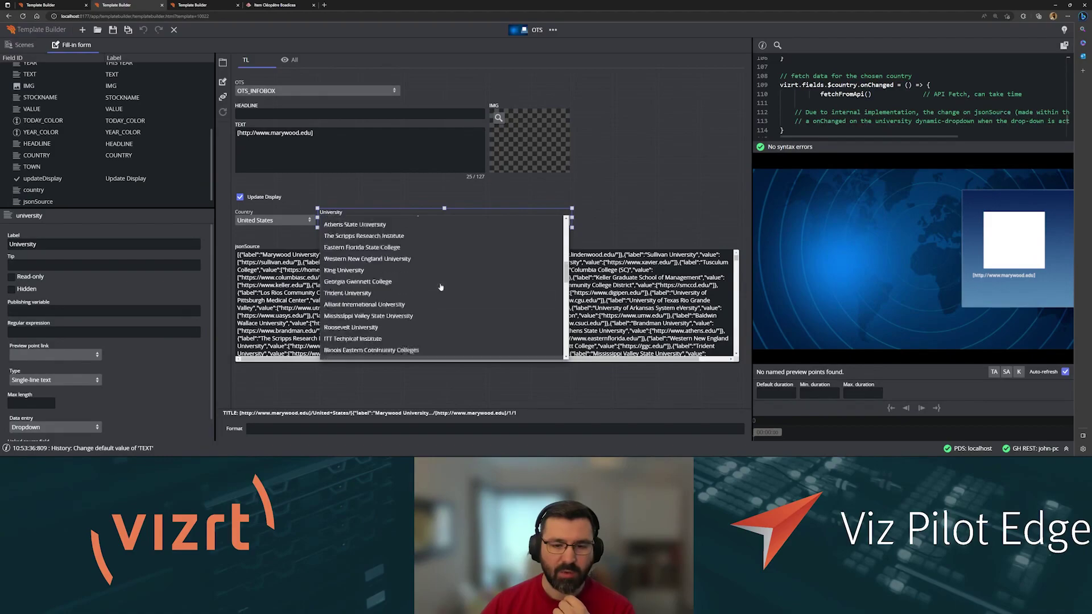
scroll(448, 288, "up", 3)
scroll(451, 281, "up", 3)
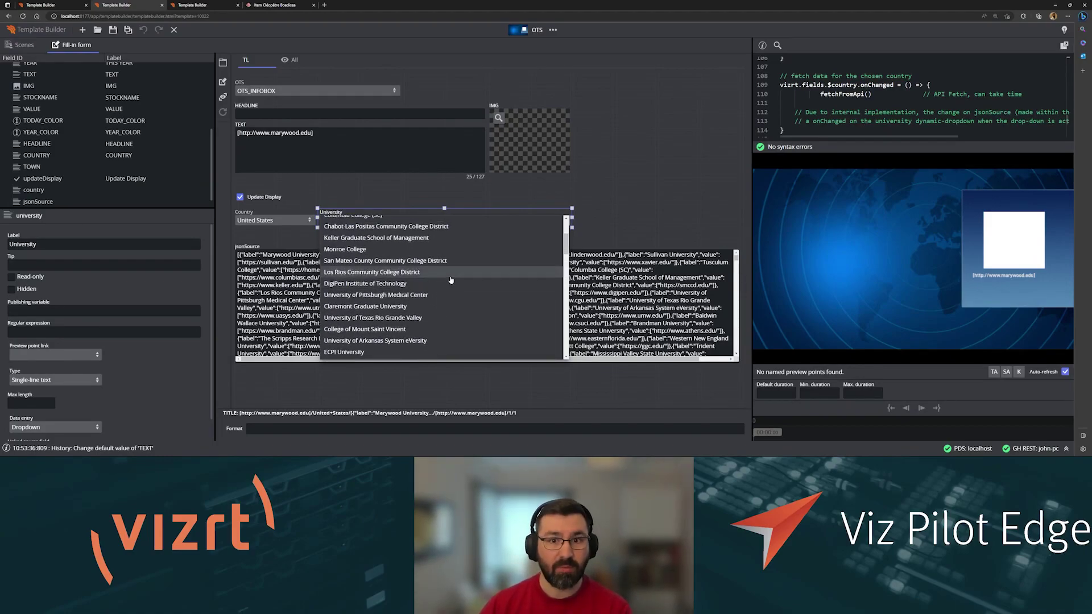
left_click(206, 244)
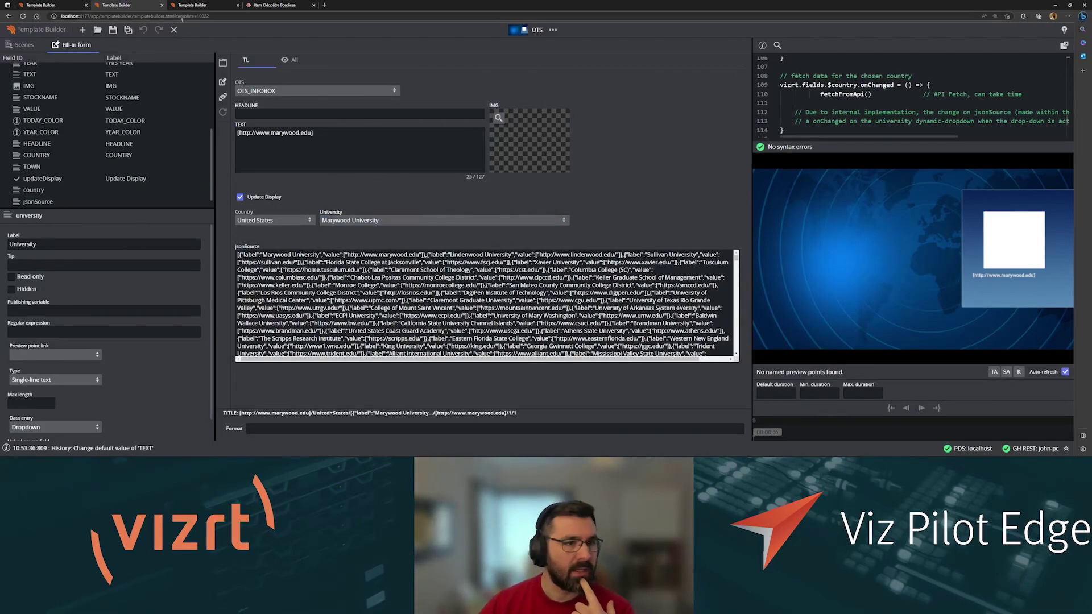
left_click(202, 5)
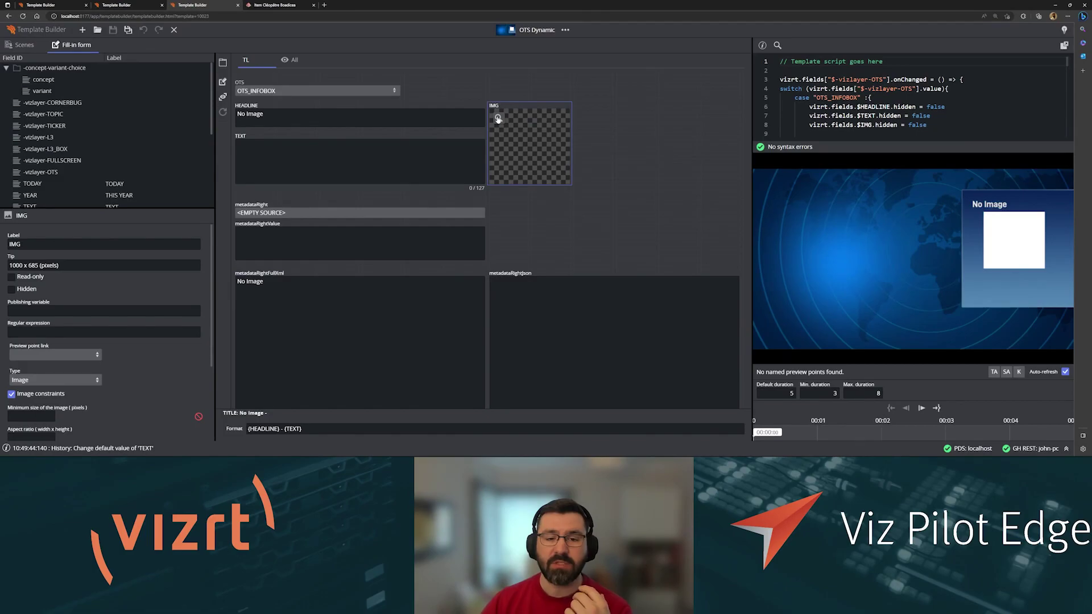
mouse_move(499, 118)
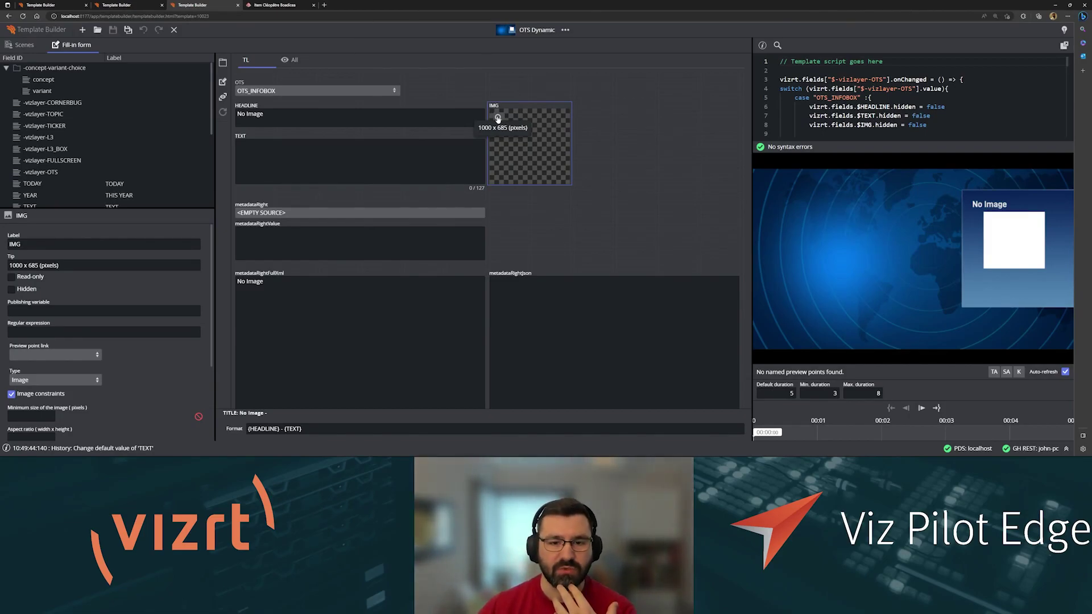
Load the Cléopâtre Boadicea image into the IMG field.
left_click(498, 118)
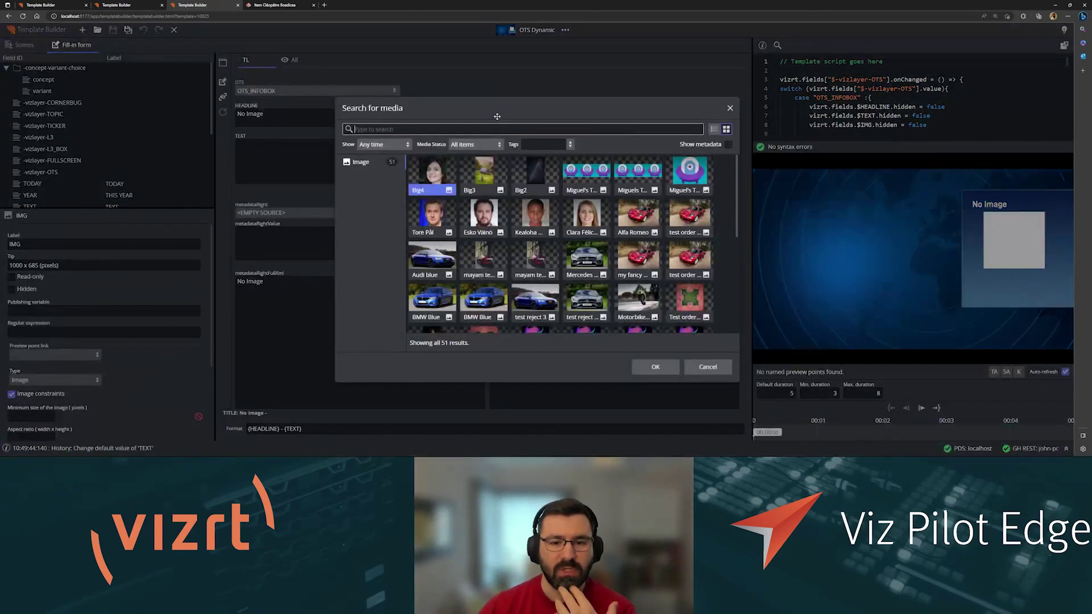
scroll(589, 247, "down", 3)
left_click(586, 259)
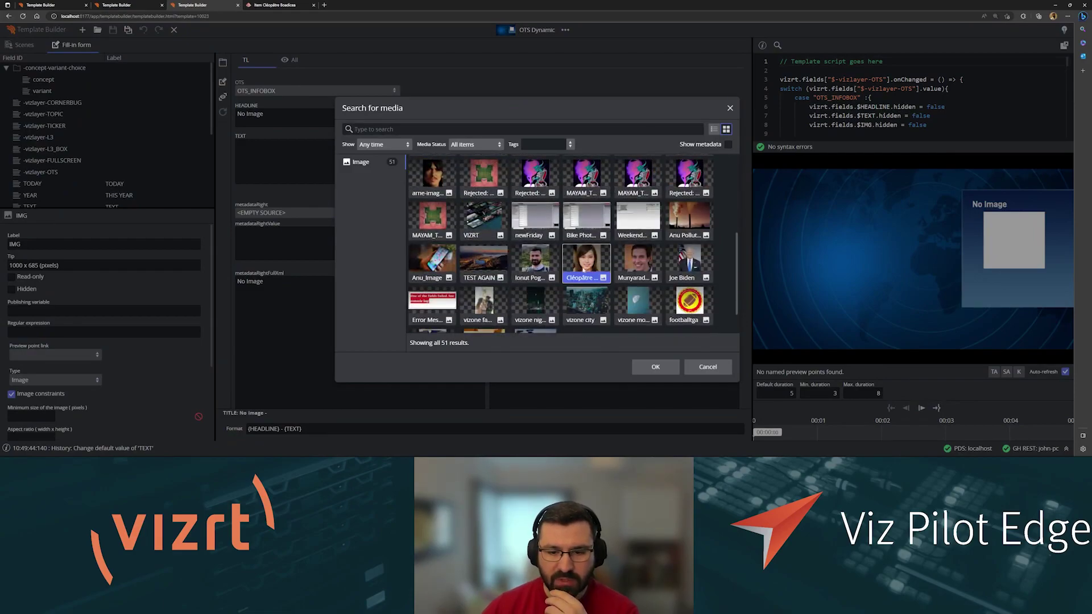
left_click(656, 367)
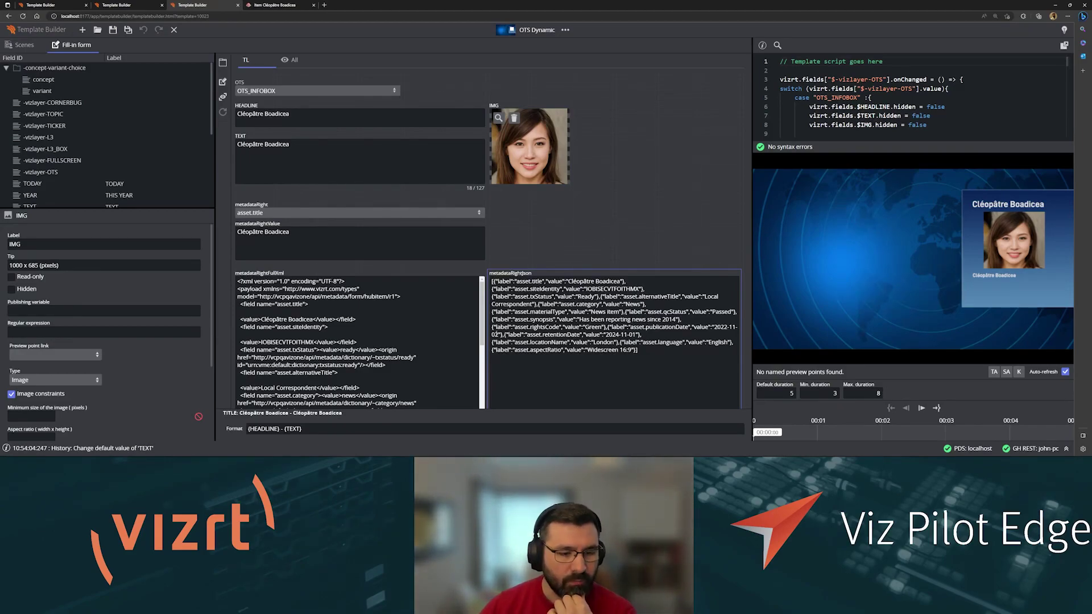
scroll(466, 366, "down", 3)
scroll(466, 365, "up", 3)
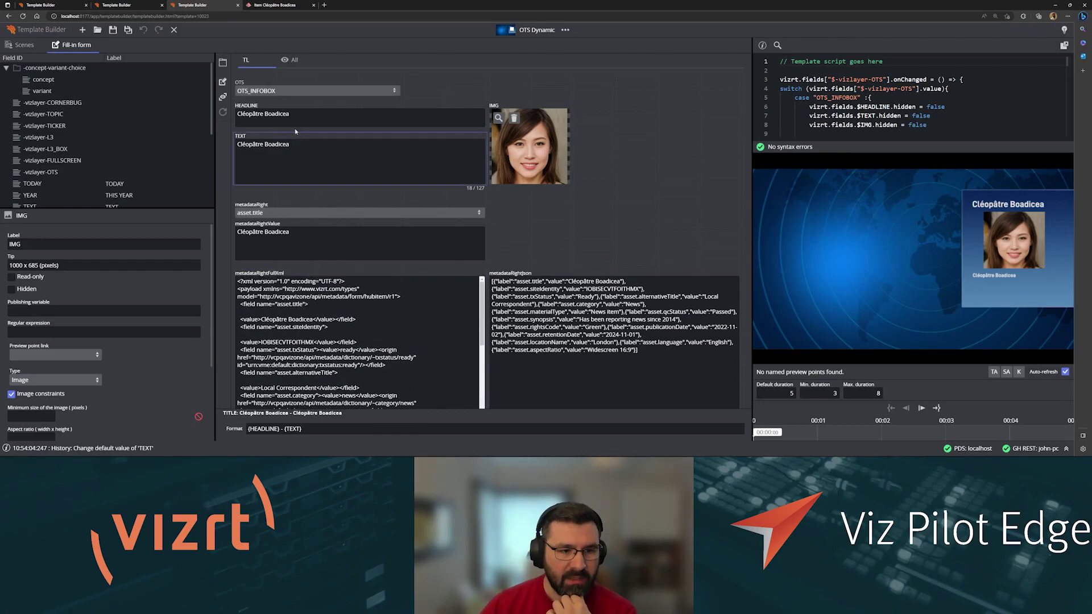
Review the metadata field options, keeping asset.title selected.
left_click(287, 214)
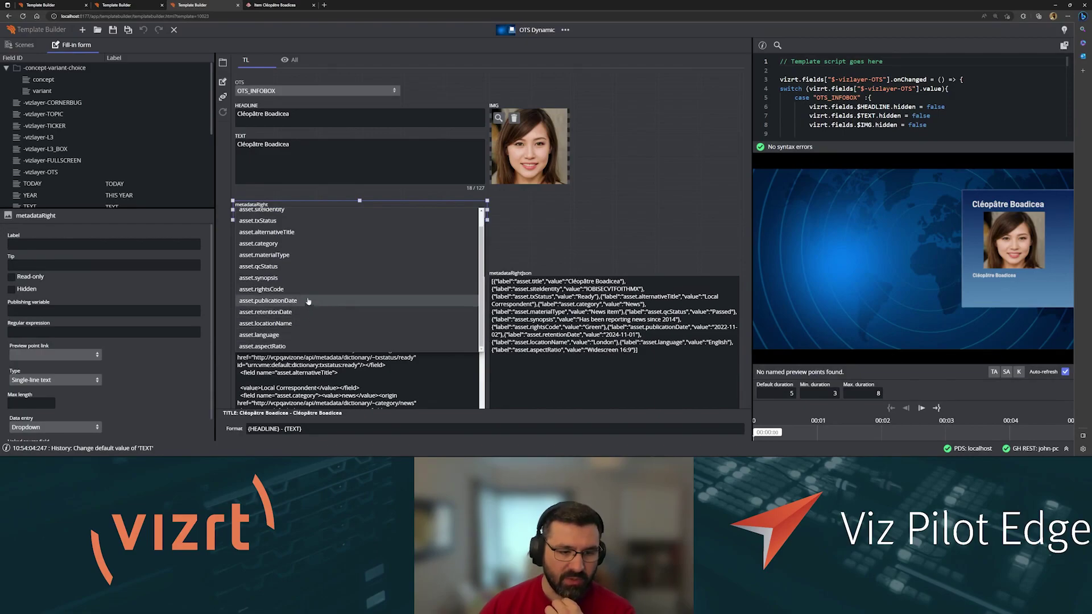
scroll(307, 293, "up", 1)
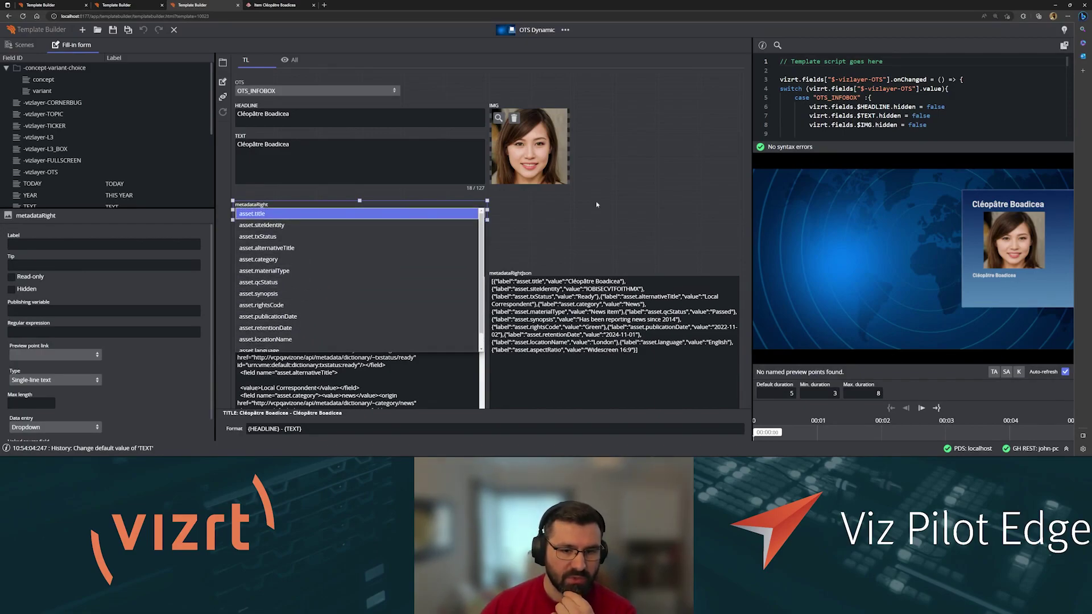
left_click(361, 202)
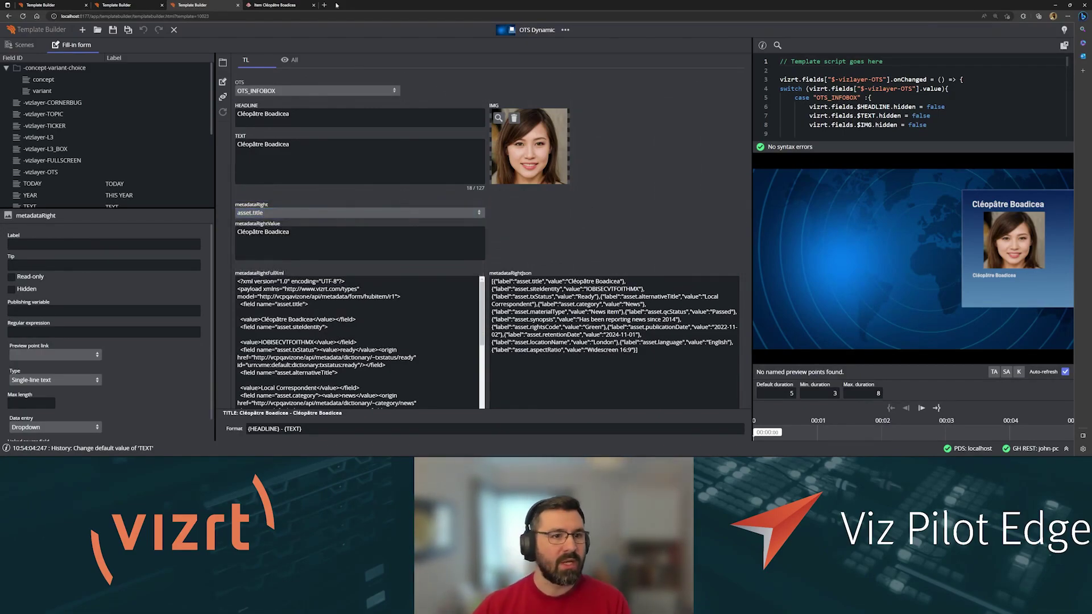
left_click(268, 5)
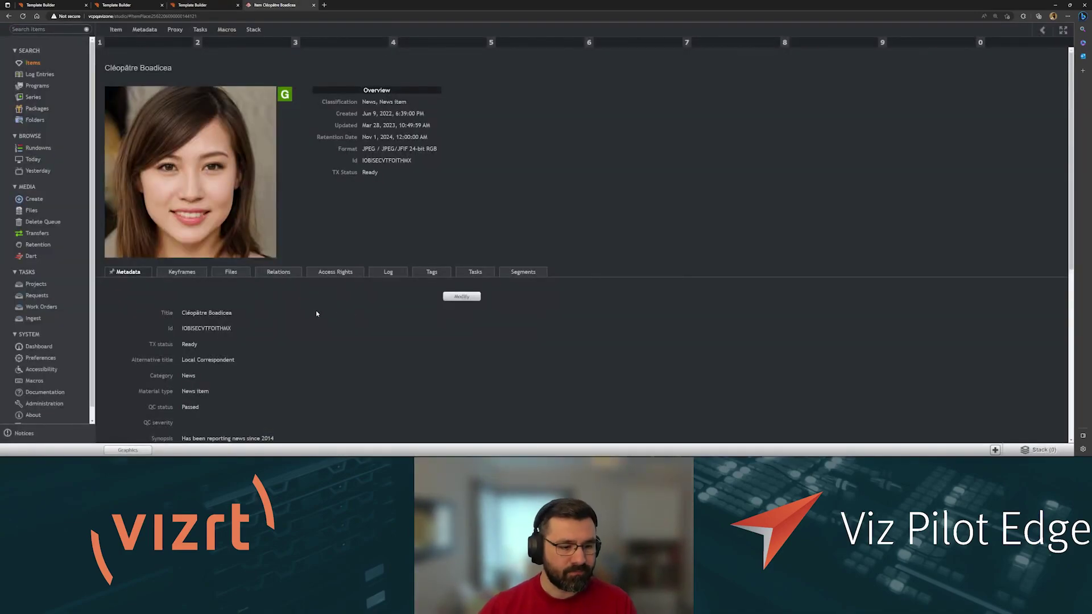
scroll(316, 313, "down", 3)
scroll(315, 316, "down", 1)
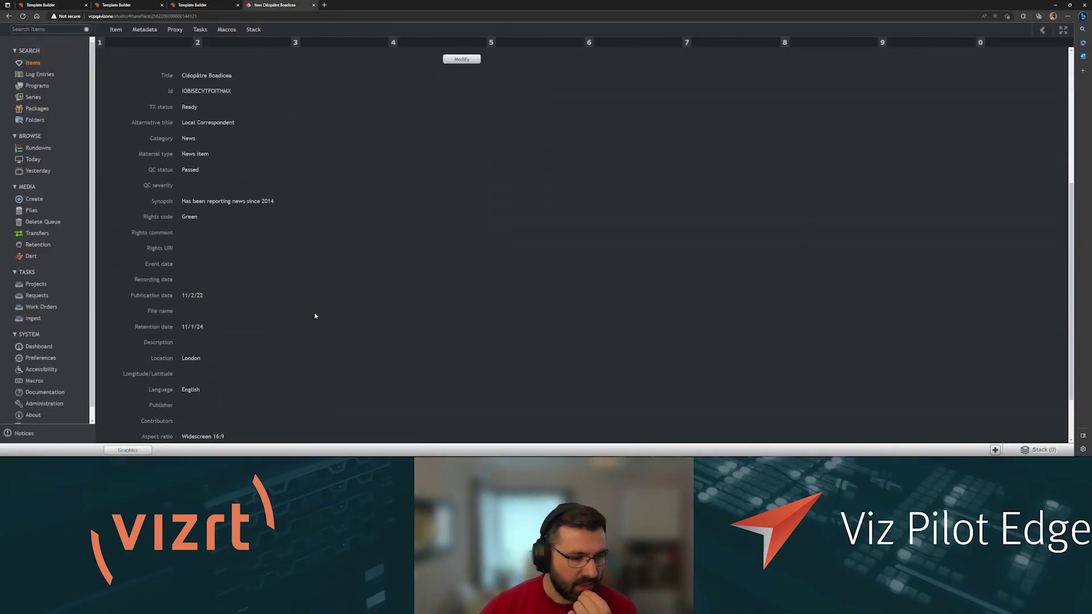
Edit the Cléopâtre Boadicea item's Description in Viz One to 'A new metadata value' and save.
double_click(169, 343)
left_click(251, 325)
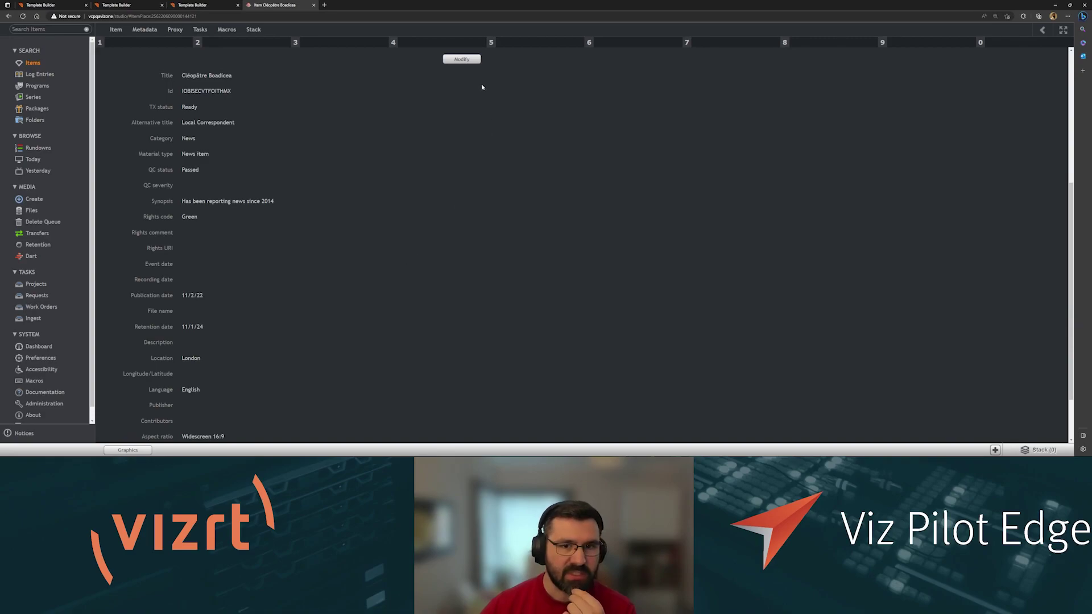
left_click(462, 59)
scroll(457, 337, "down", 2)
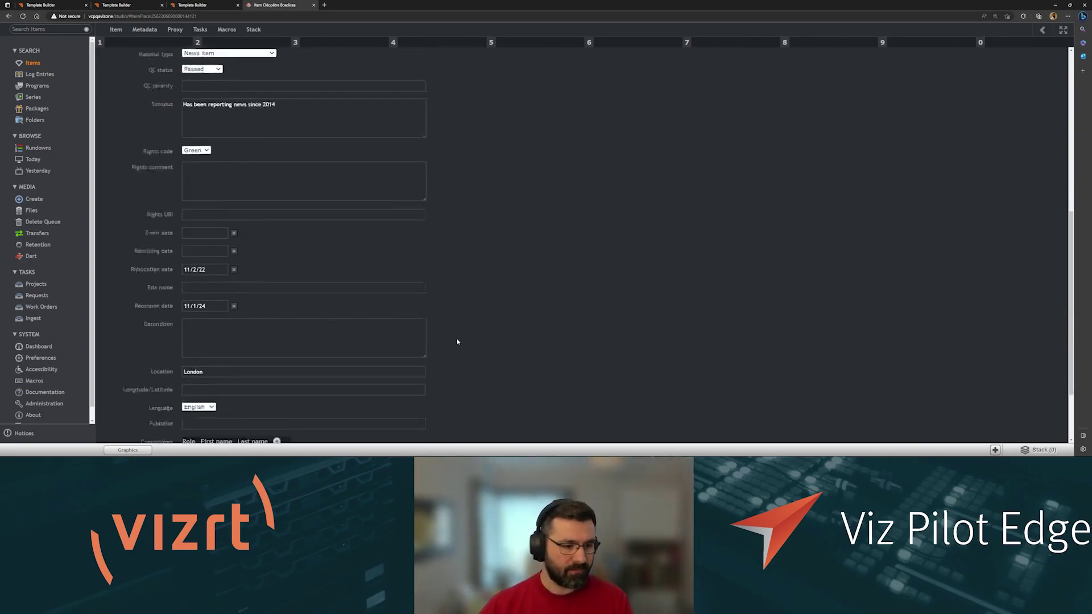
scroll(458, 334, "up", 1)
scroll(459, 334, "down", 4)
type("A new metadata valu")
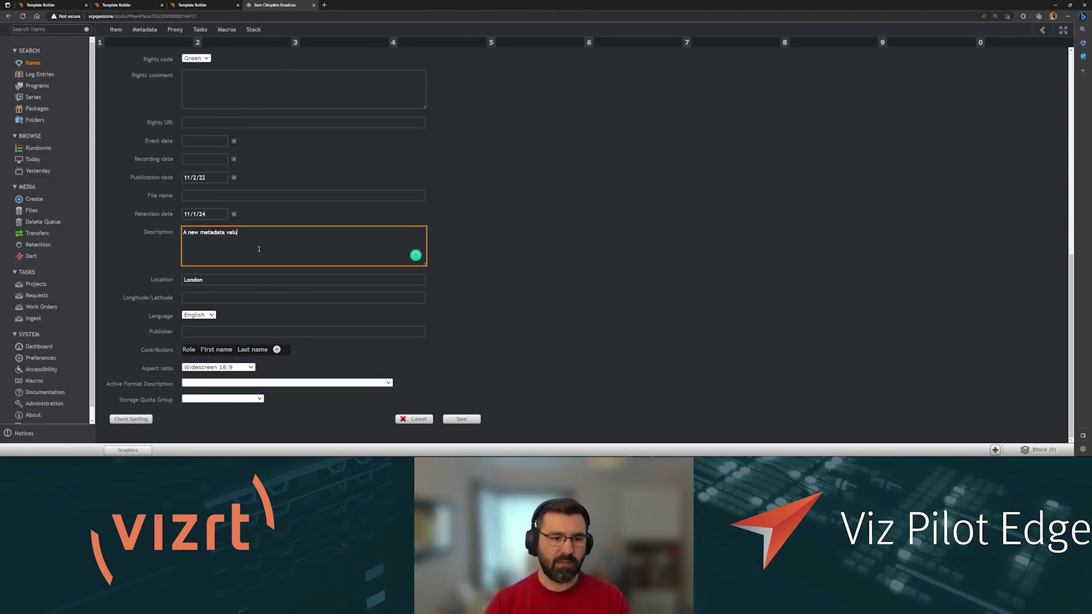
type("e")
left_click(462, 419)
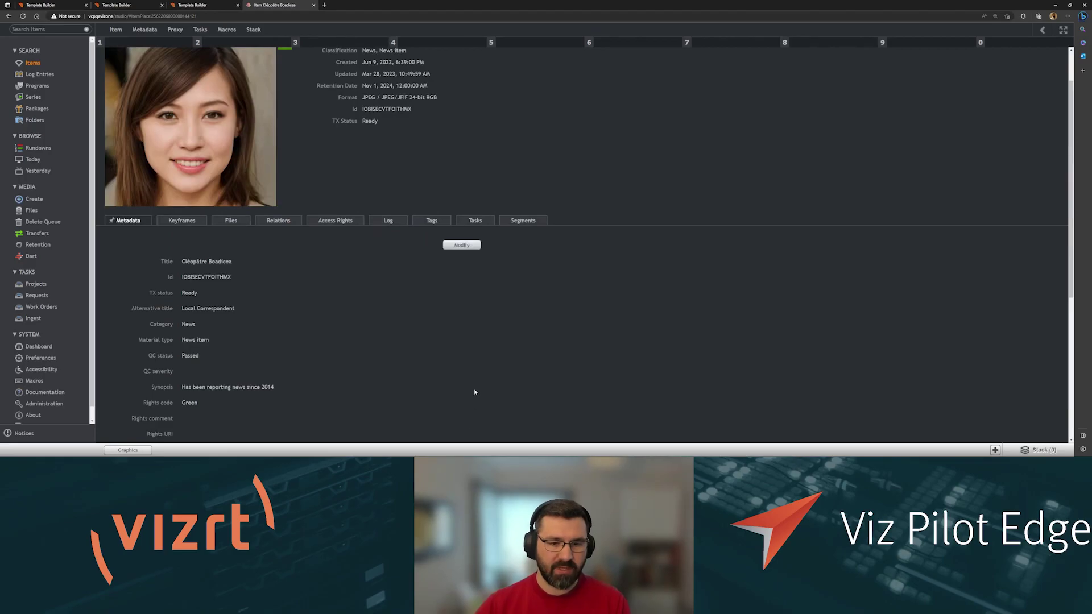
Reload the Cléopâtre Boadicea image and switch the metadata field to asset.description.
left_click(196, 4)
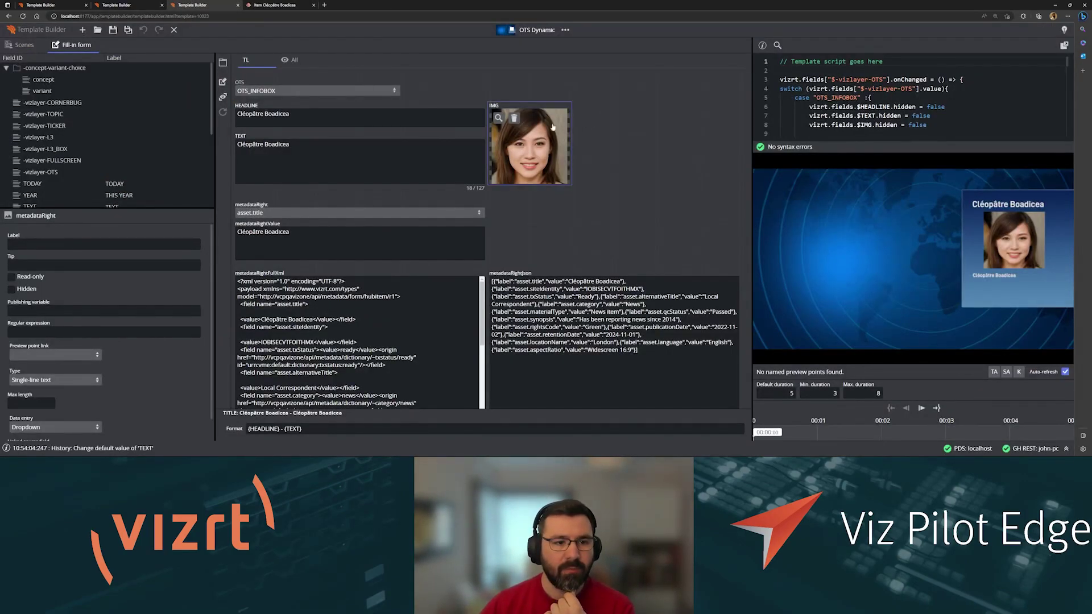
mouse_move(529, 144)
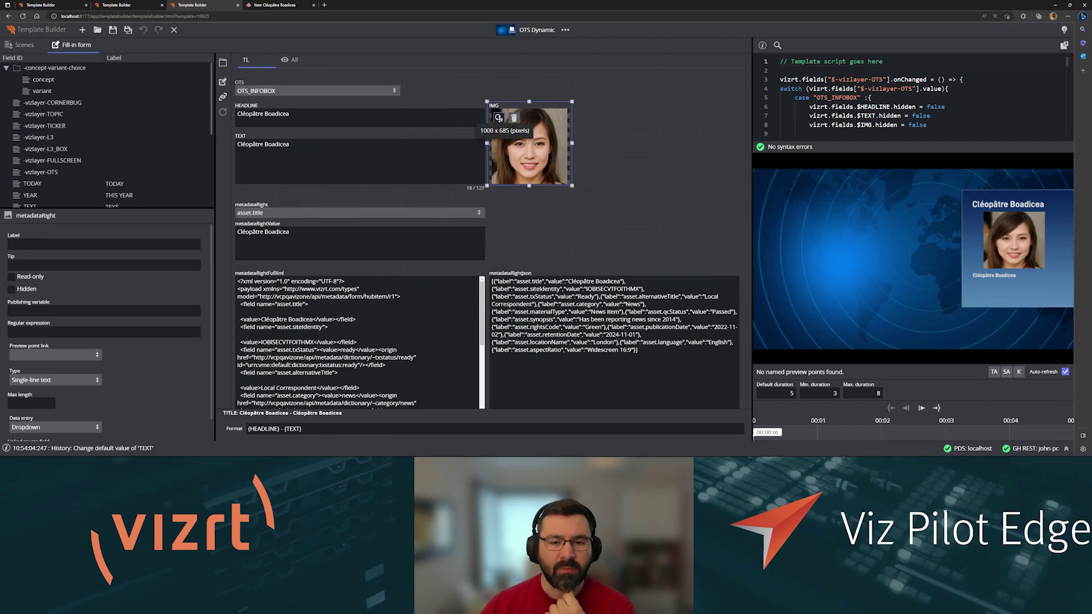
left_click(498, 118)
scroll(576, 237, "down", 2)
scroll(576, 236, "down", 2)
scroll(576, 236, "down", 2)
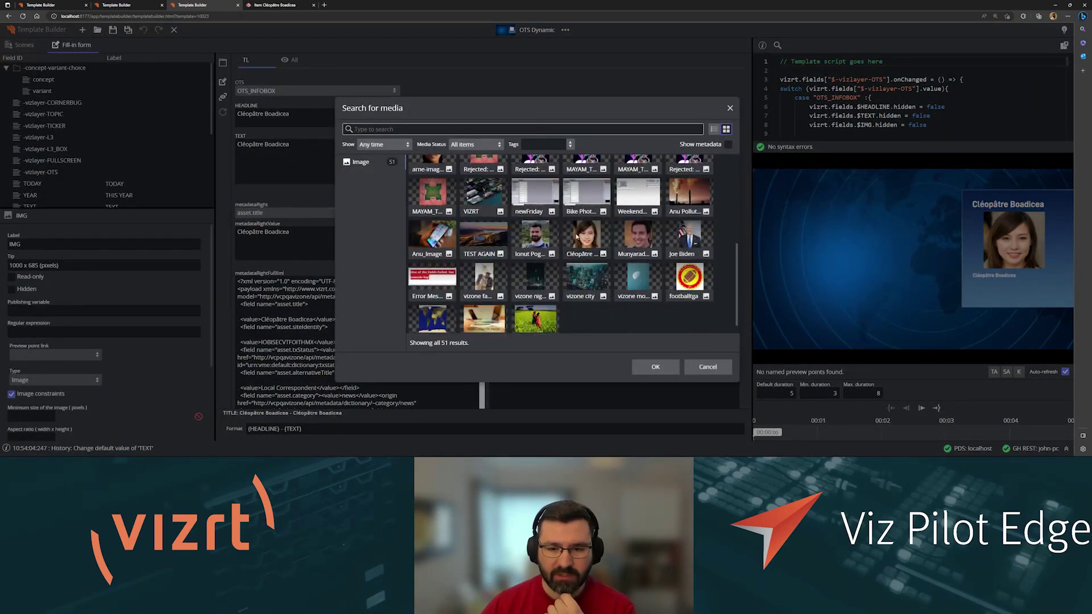
left_click(577, 236)
left_click(655, 366)
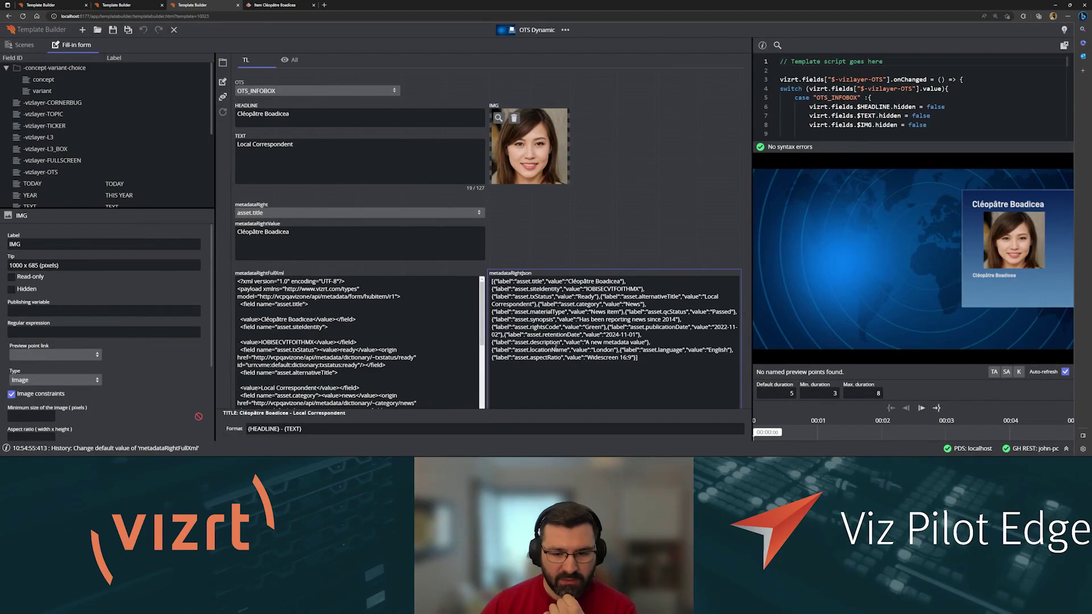
left_click(269, 211)
scroll(299, 274, "down", 1)
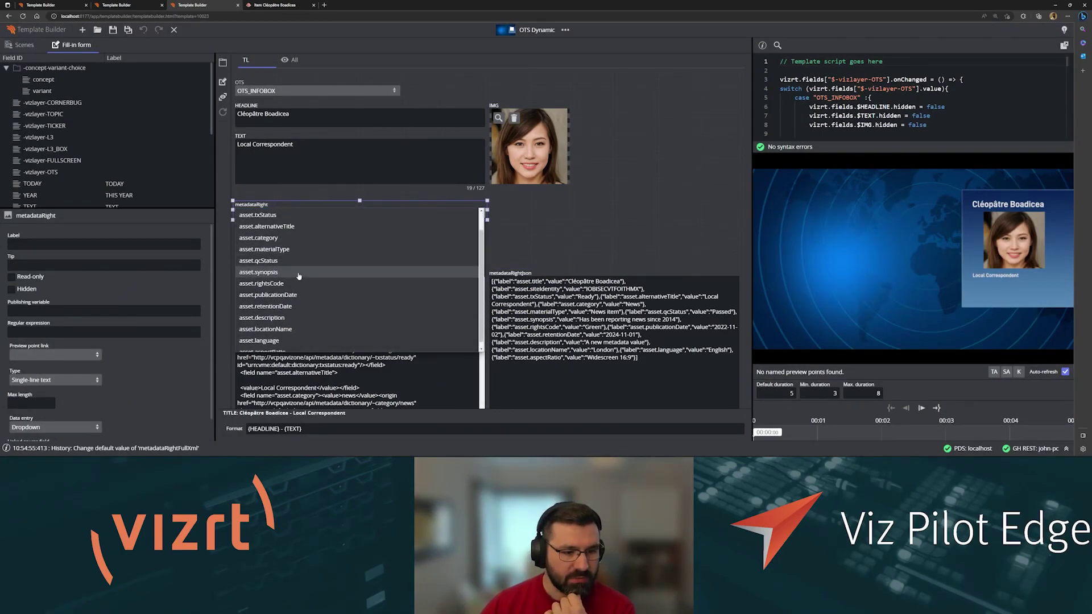
left_click(286, 318)
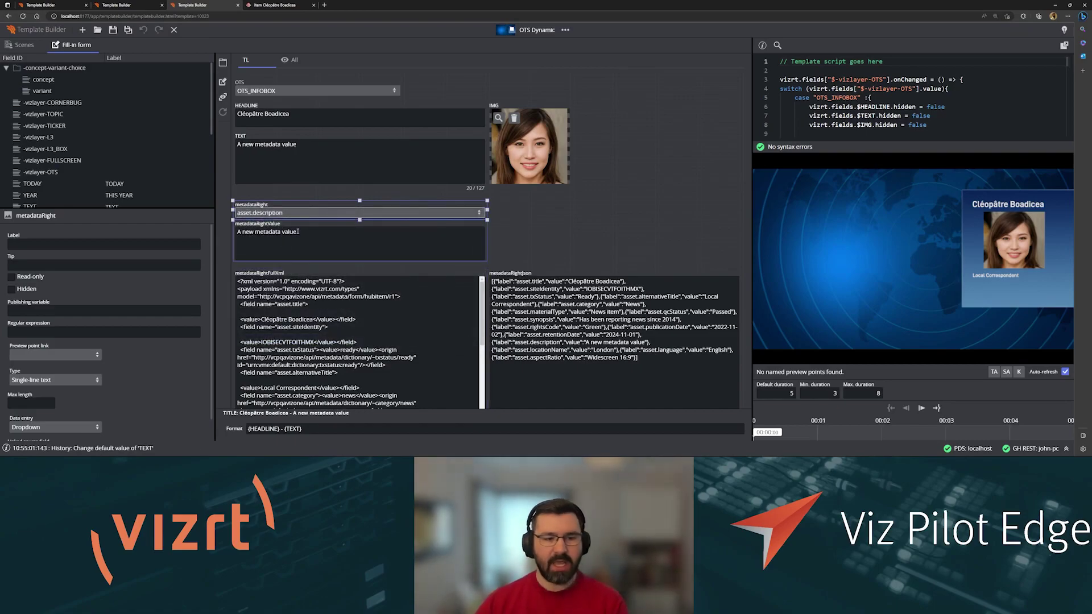